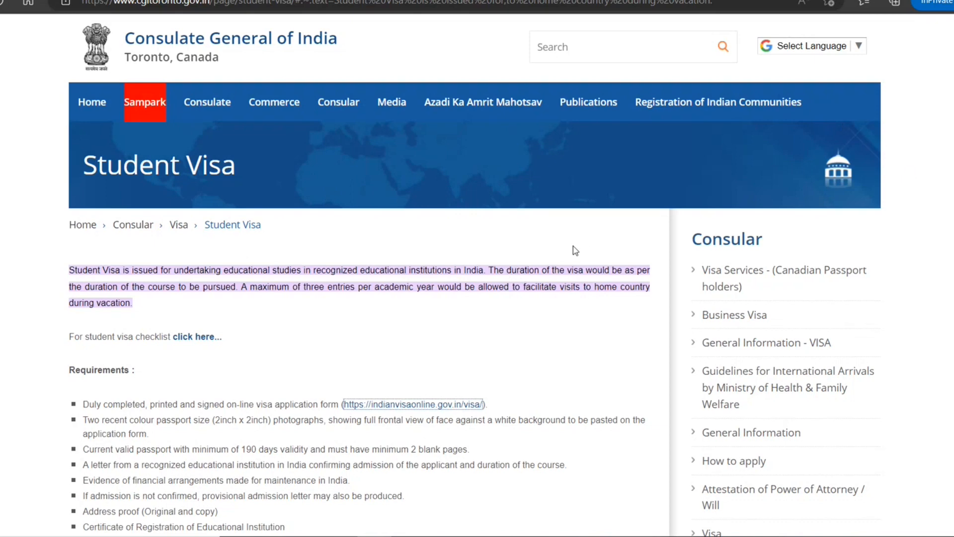
scroll(546, 277, "down", 2)
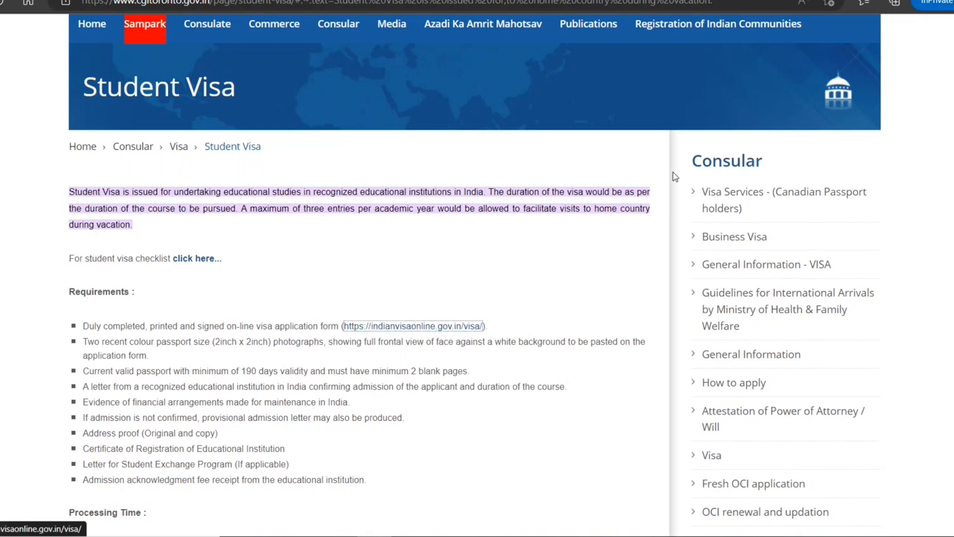
left_click_drag(199, 342, 466, 342)
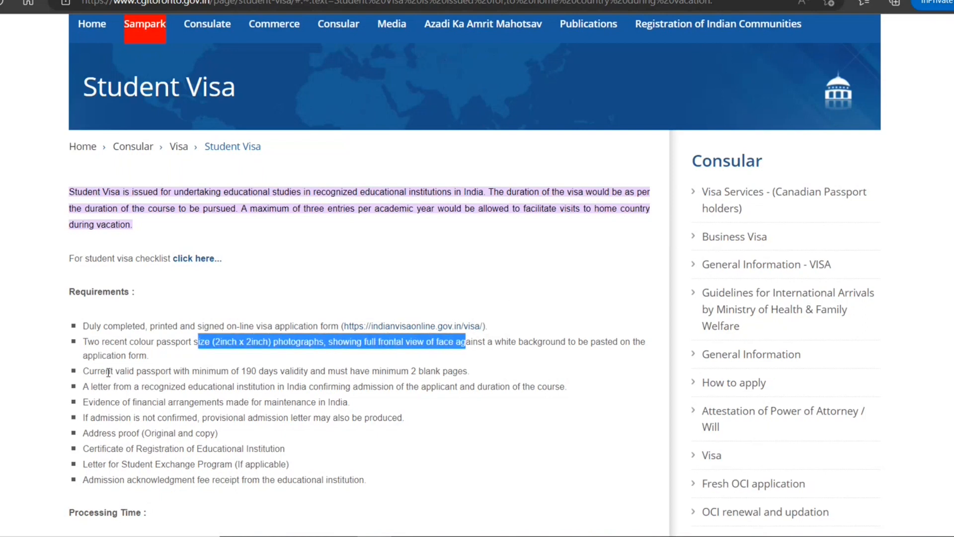
left_click_drag(105, 371, 251, 371)
left_click(261, 389)
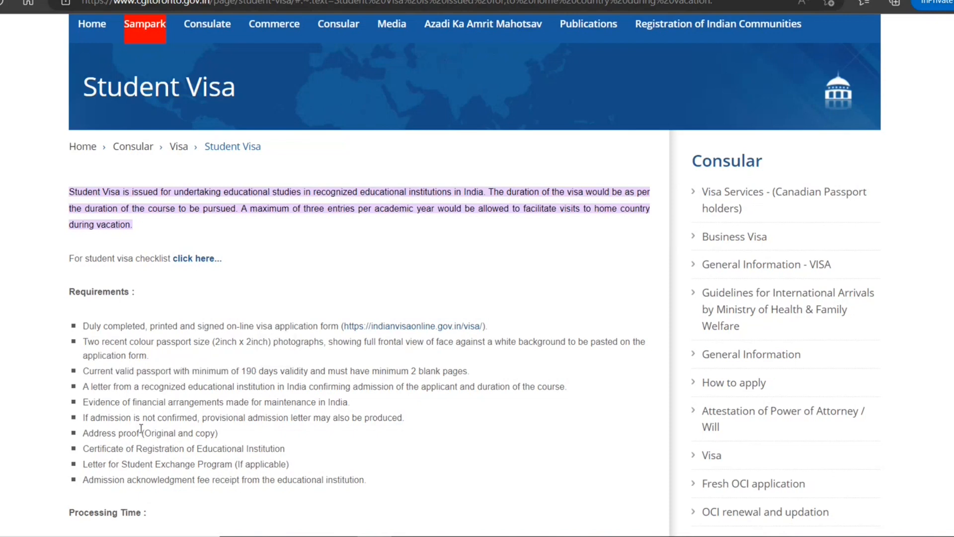
left_click_drag(108, 386, 249, 401)
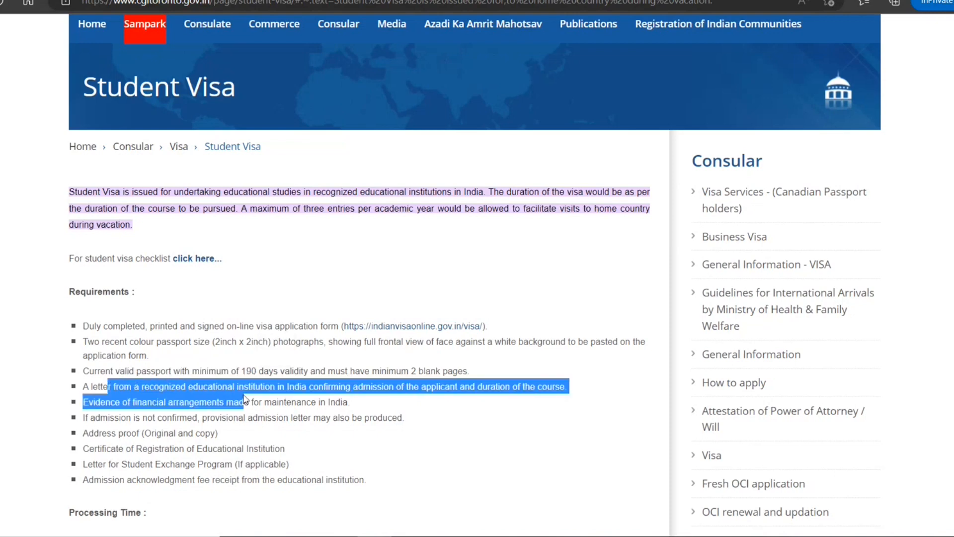
left_click(287, 398)
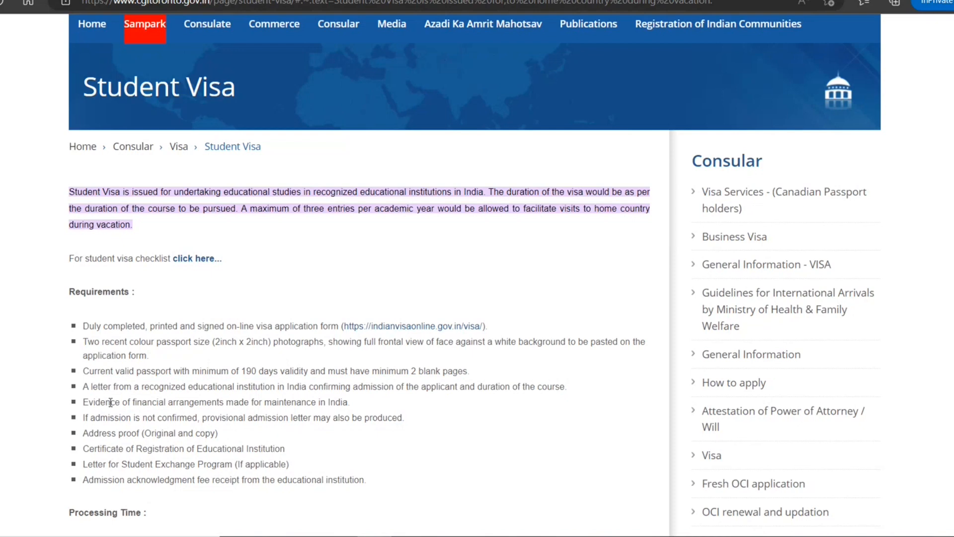
left_click_drag(110, 402, 283, 402)
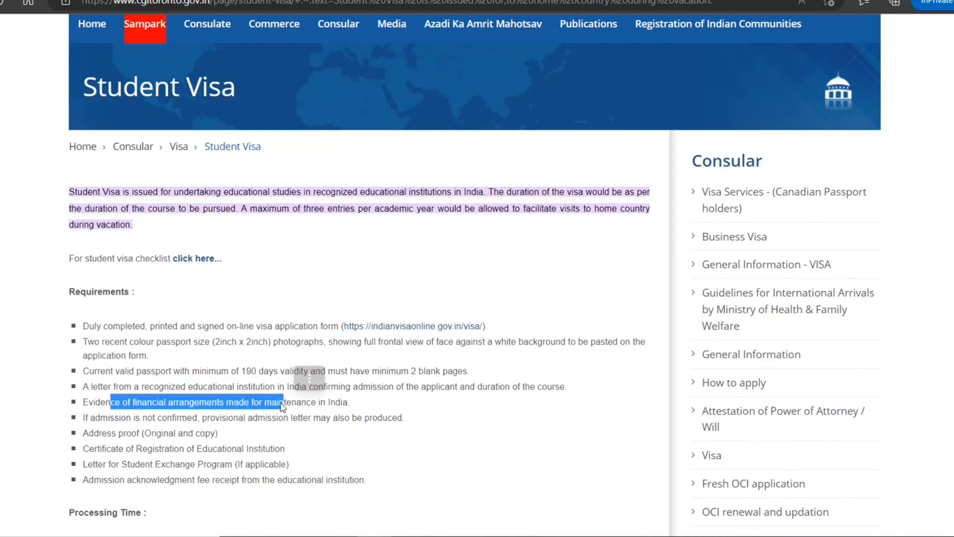
scroll(136, 423, "down", 1)
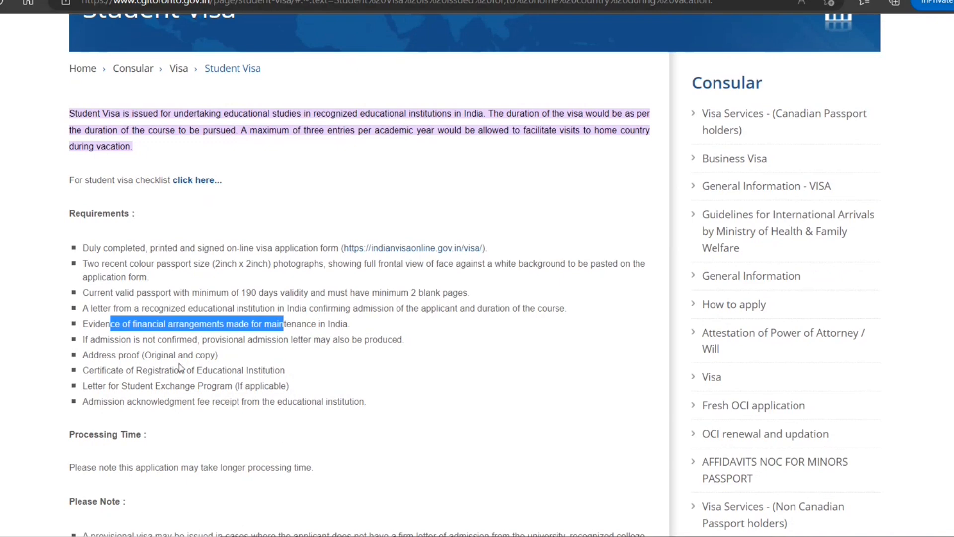
left_click_drag(124, 354, 194, 356)
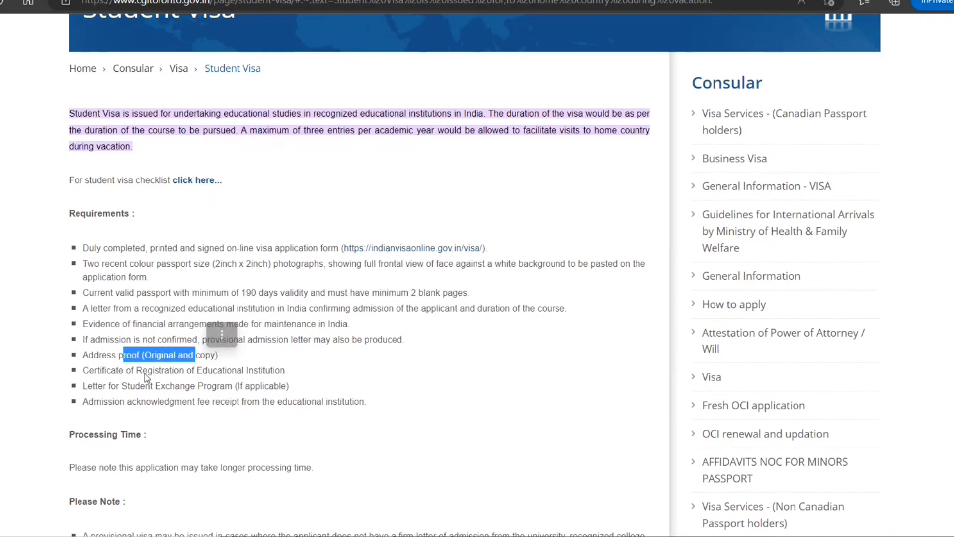
left_click_drag(143, 370, 237, 371)
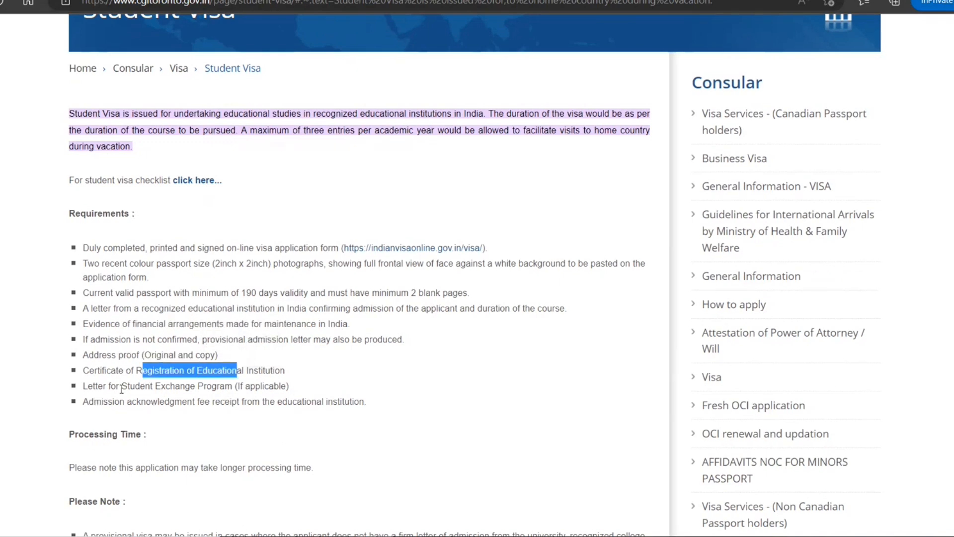
left_click_drag(122, 386, 207, 387)
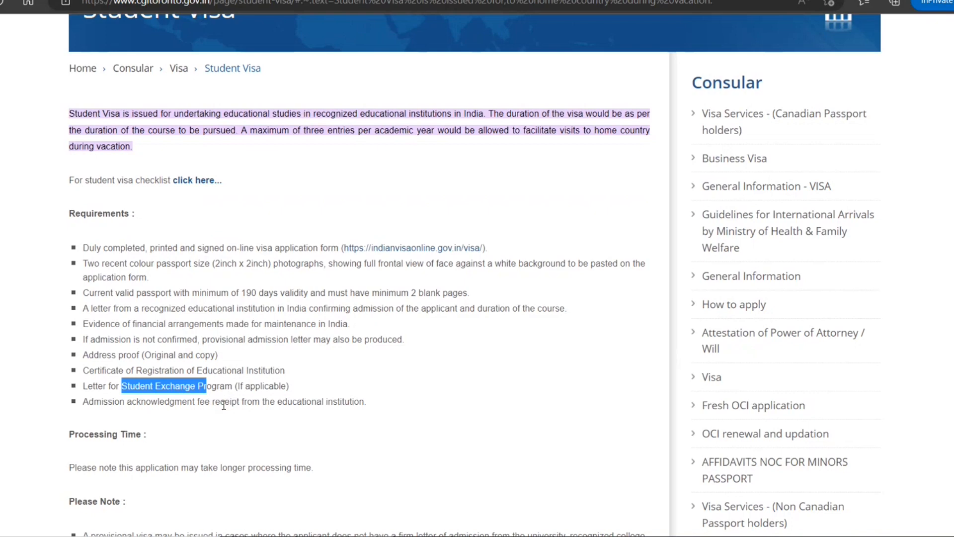
scroll(224, 407, "down", 2)
scroll(224, 408, "down", 2)
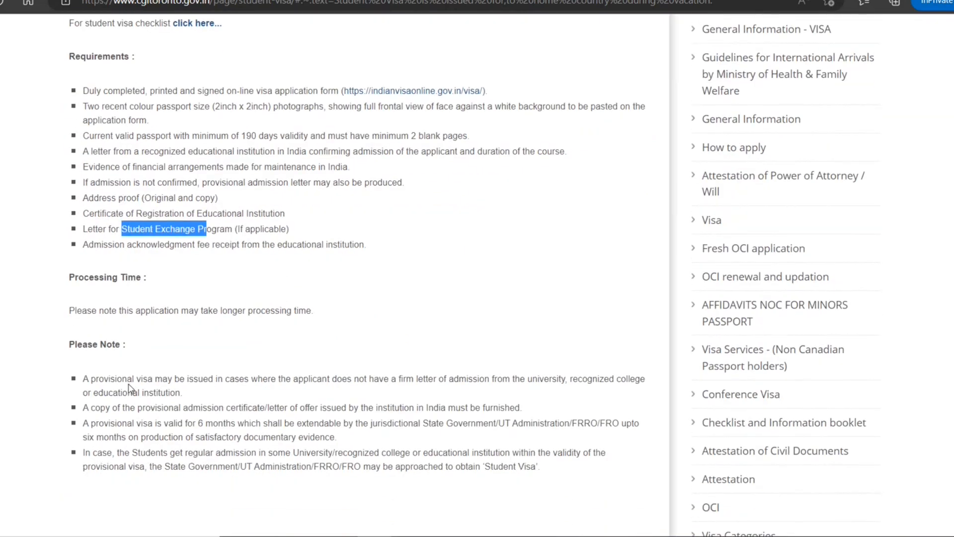
scroll(132, 390, "down", 2)
scroll(139, 392, "down", 2)
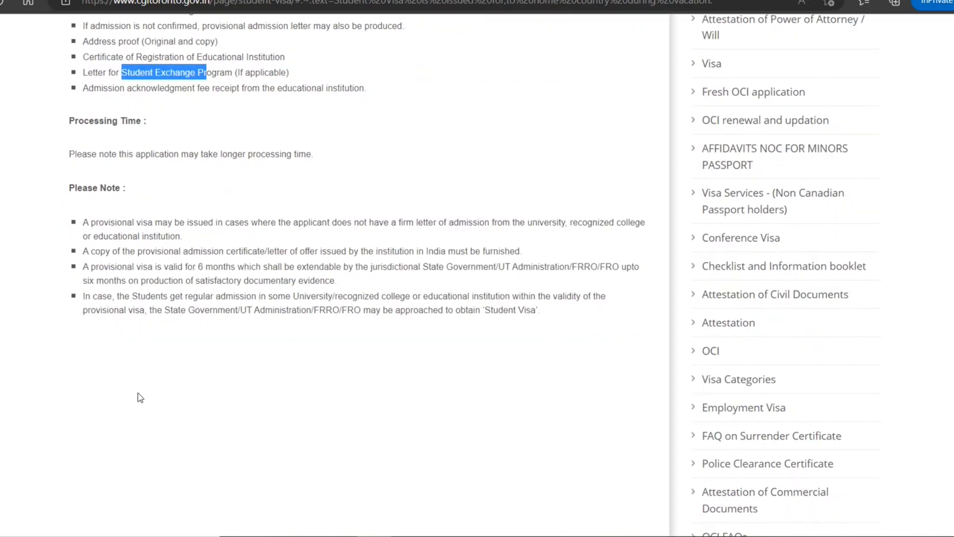
scroll(140, 395, "up", 6)
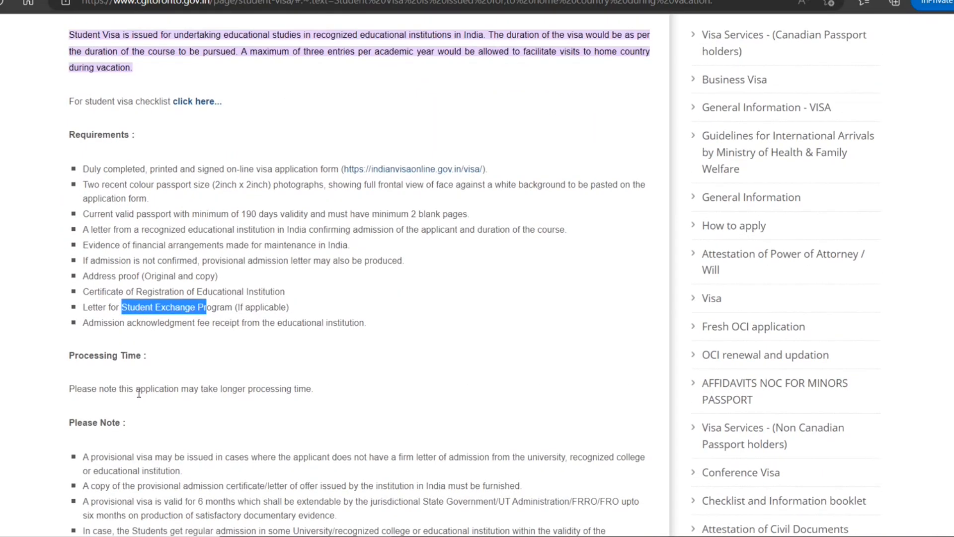
scroll(139, 392, "up", 2)
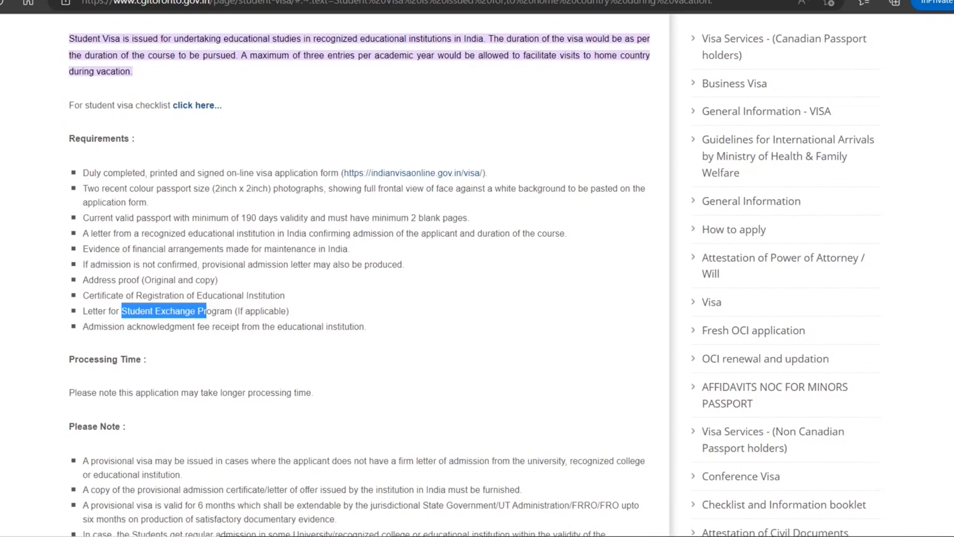
scroll(474, 275, "down", 1)
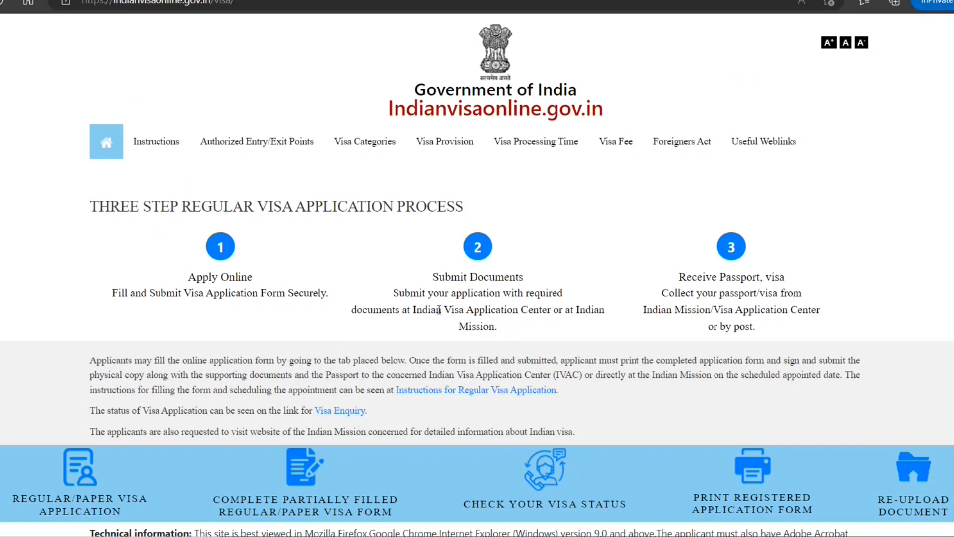
Scroll down the visa portal home page to the visa application options.
left_click_drag(463, 305, 549, 294)
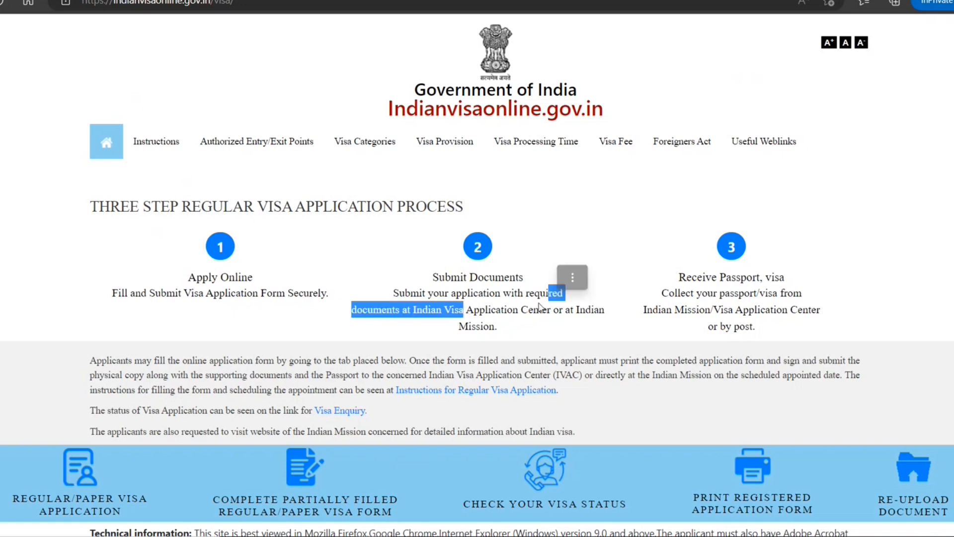
scroll(478, 317, "down", 3)
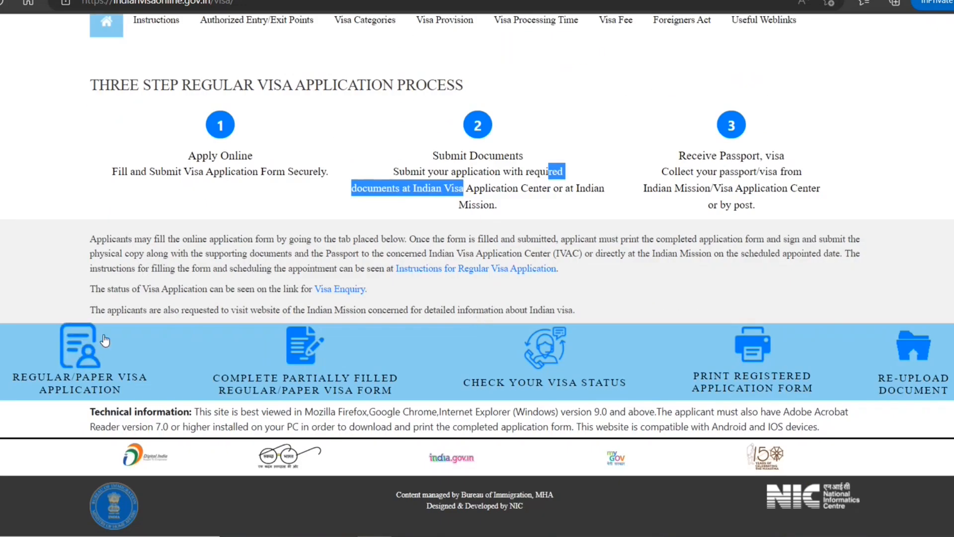
Start a regular/paper visa application from CANADA at the CANADA-TORONTO mission.
left_click(87, 369)
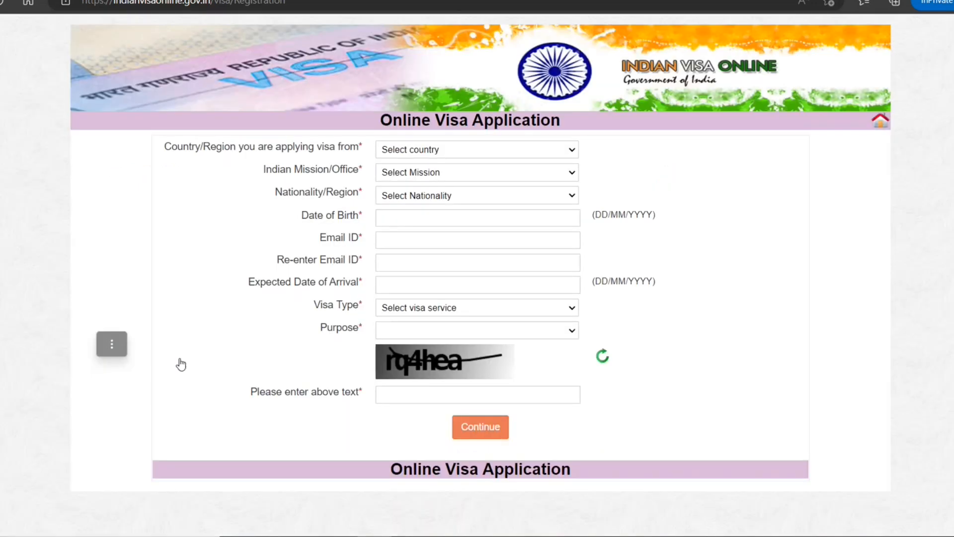
left_click(574, 151)
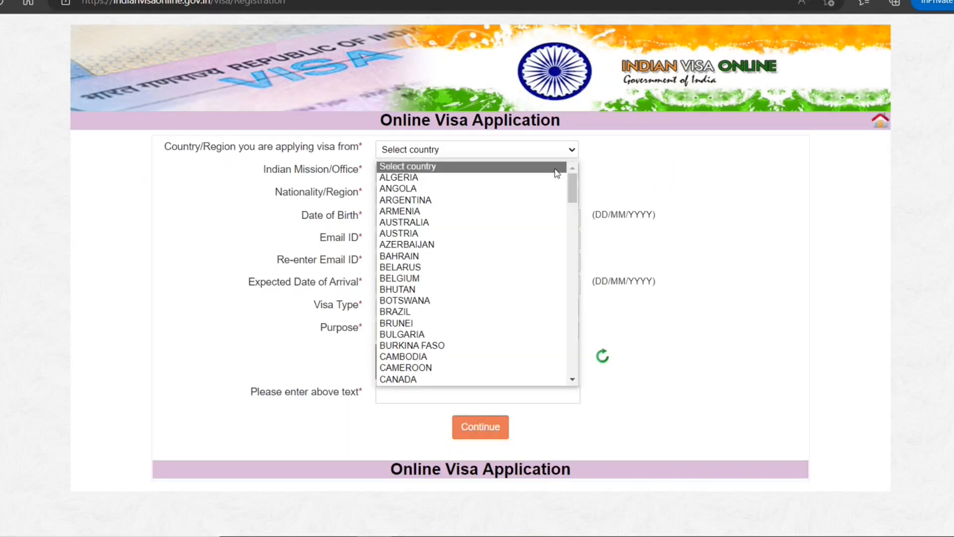
left_click(481, 377)
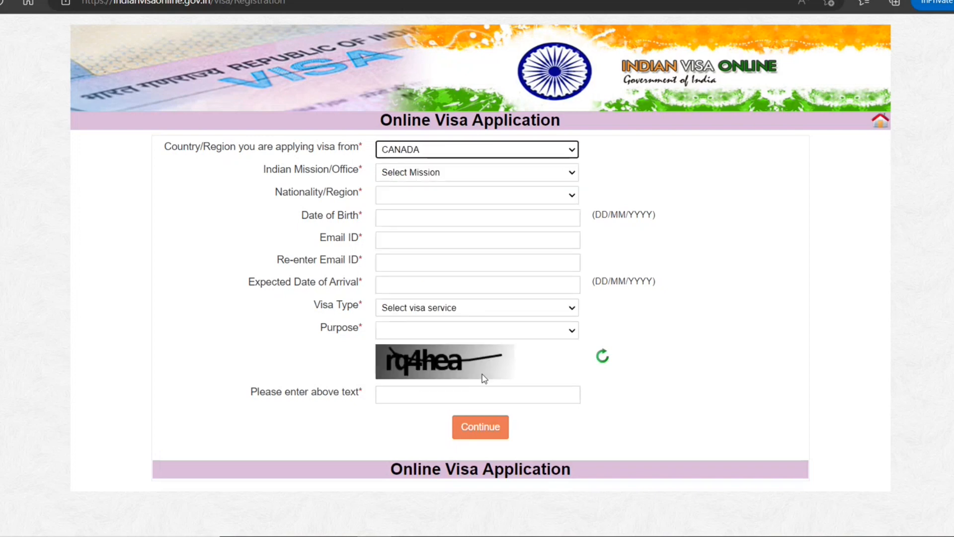
left_click(571, 174)
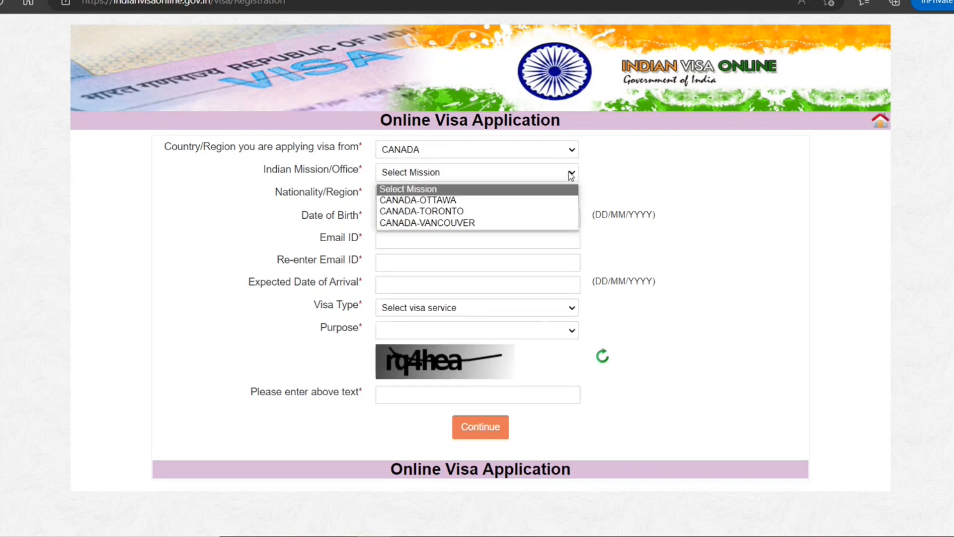
left_click(548, 212)
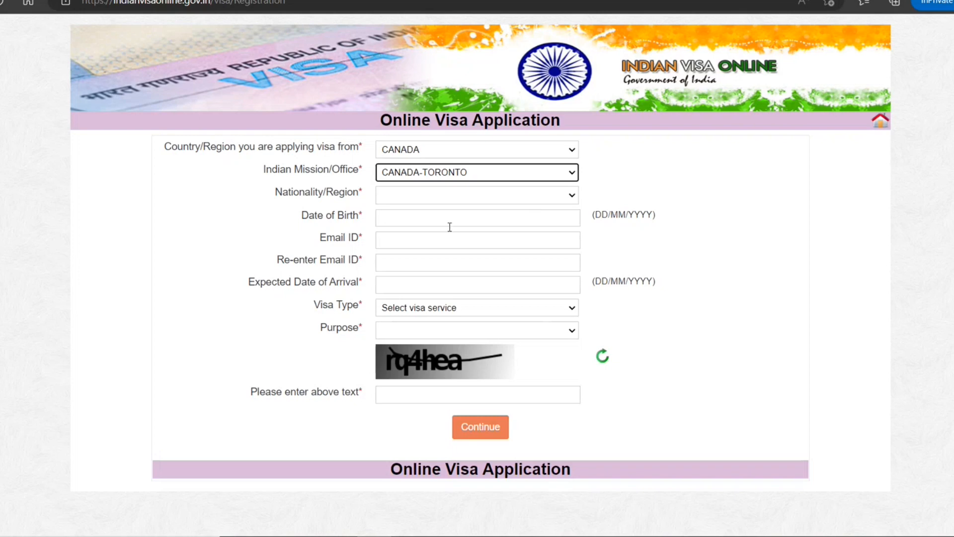
Set nationality to CANADA and the date of birth to day 1 of 2000.
left_click(554, 196)
scroll(484, 313, "down", 9)
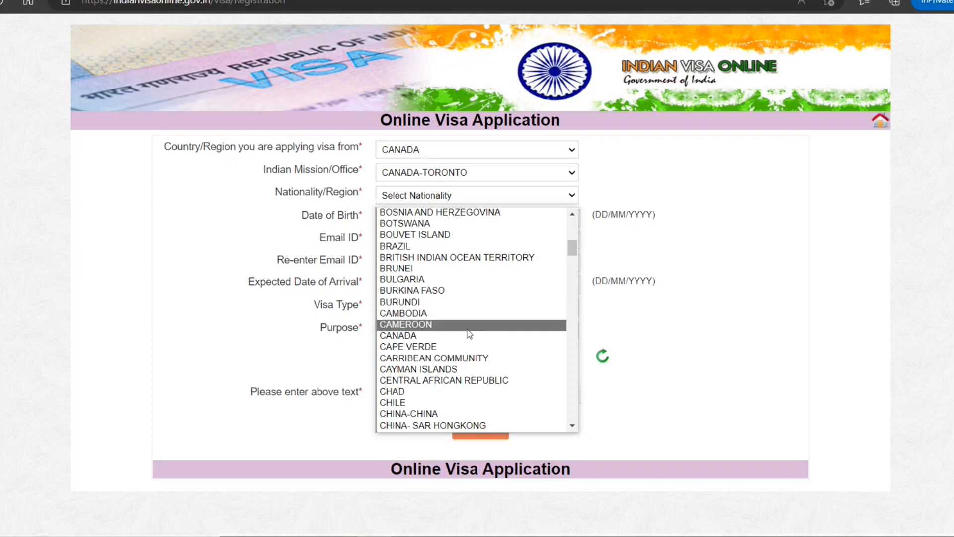
left_click(472, 337)
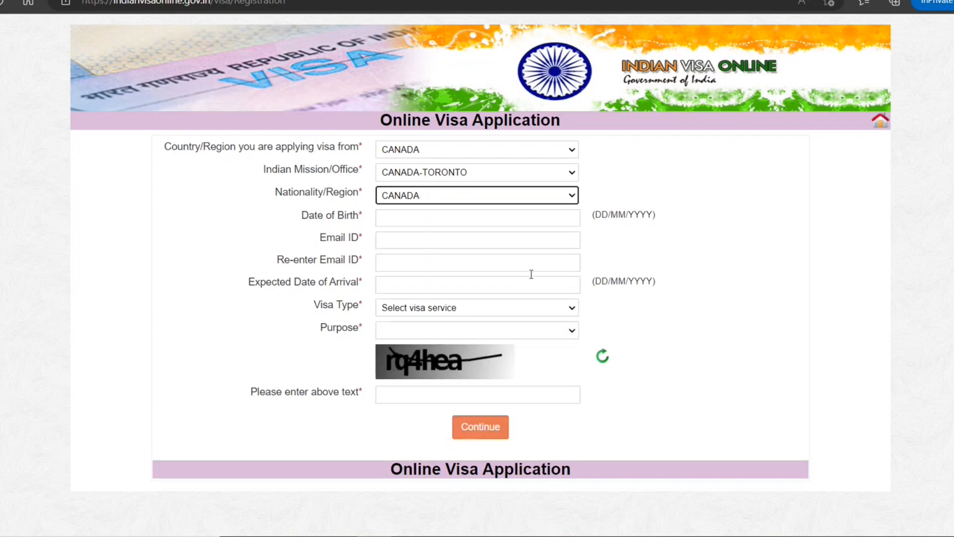
left_click(538, 216)
left_click(489, 241)
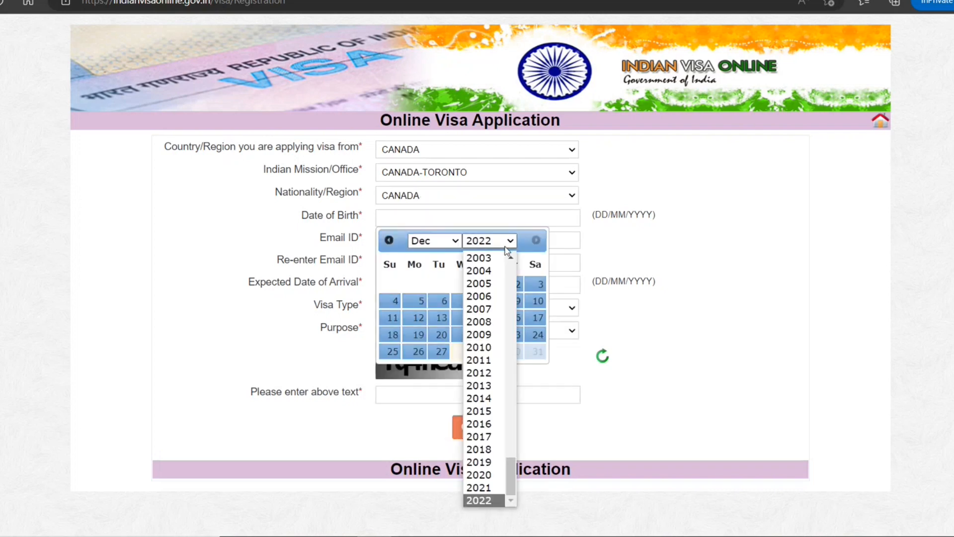
scroll(502, 308, "up", 1)
left_click(491, 262)
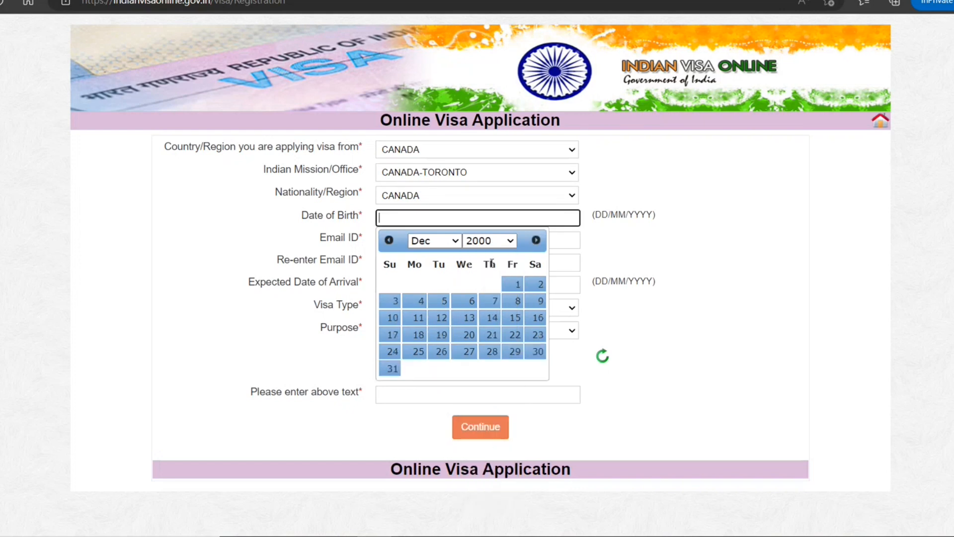
left_click(511, 284)
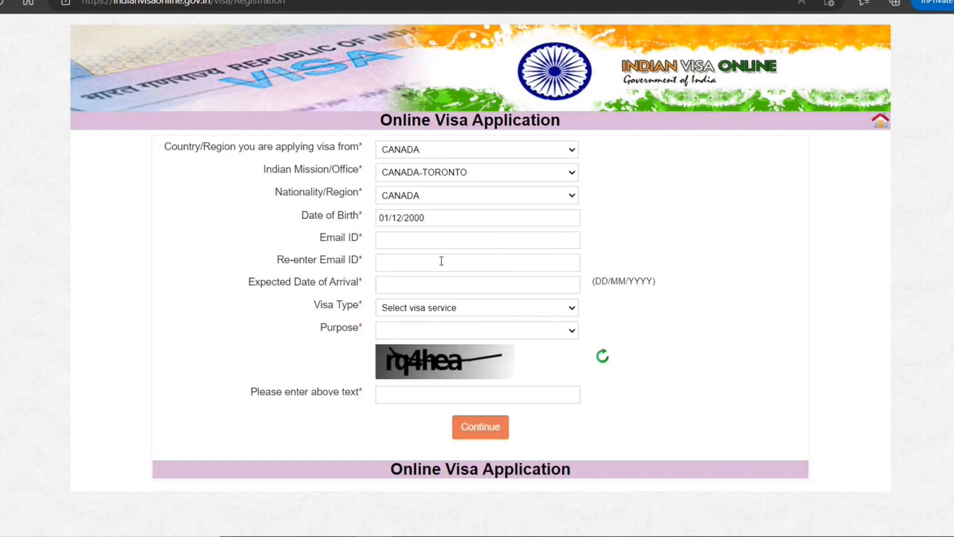
Enter the applicant's e-mail address in both the Email ID and Re-enter Email ID fields.
left_click(447, 246)
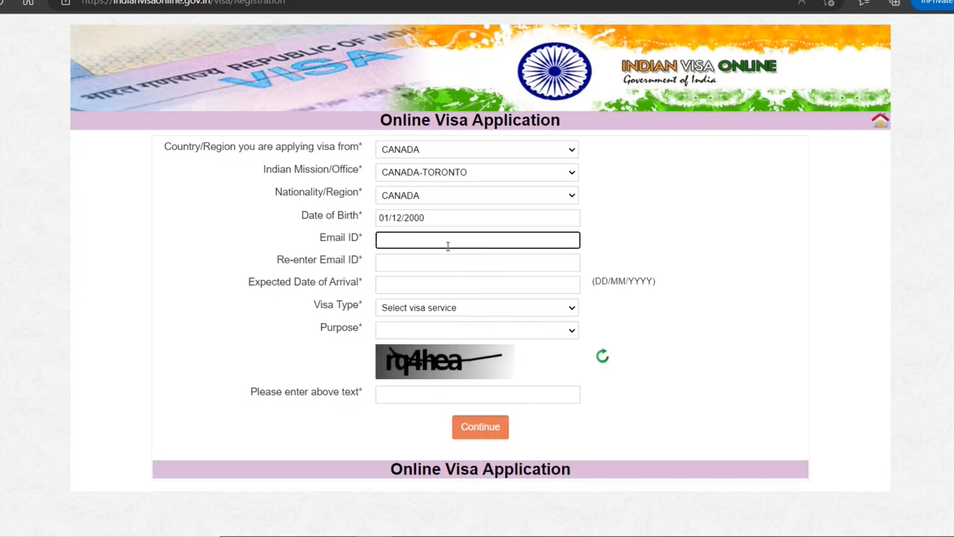
type("noemail@noemail.email")
left_click_drag(494, 245, 372, 247)
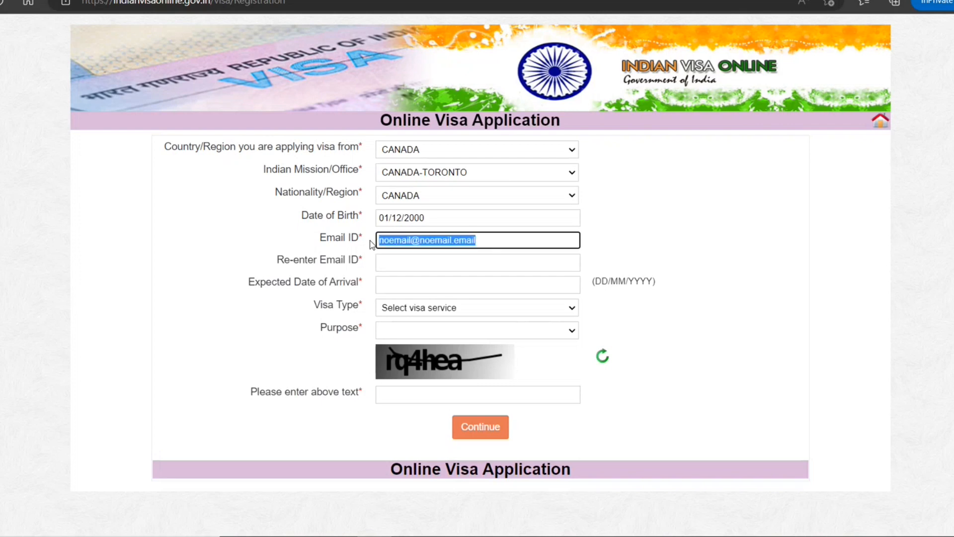
left_click(389, 261)
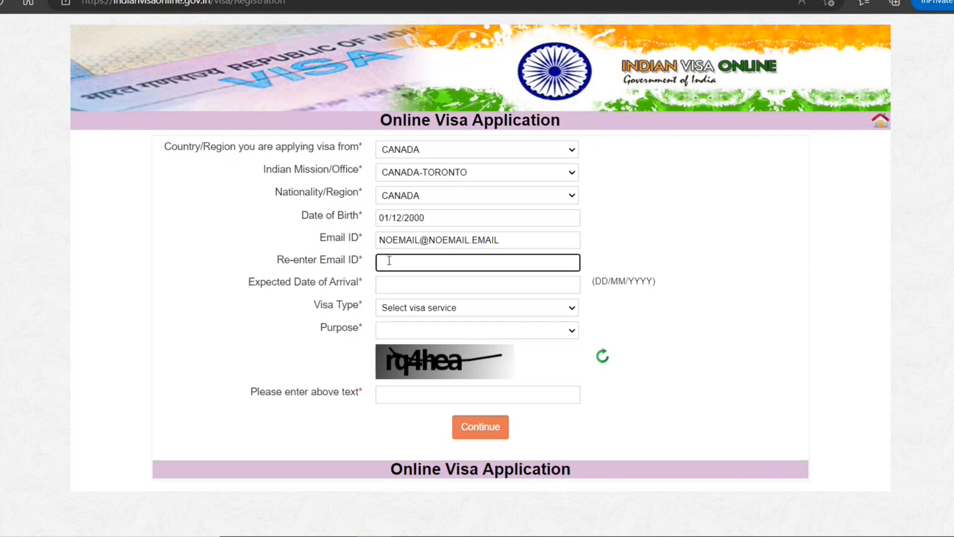
type("noemail@noemail.email")
Set the expected date of arrival to 01/02/2023.
left_click(404, 291)
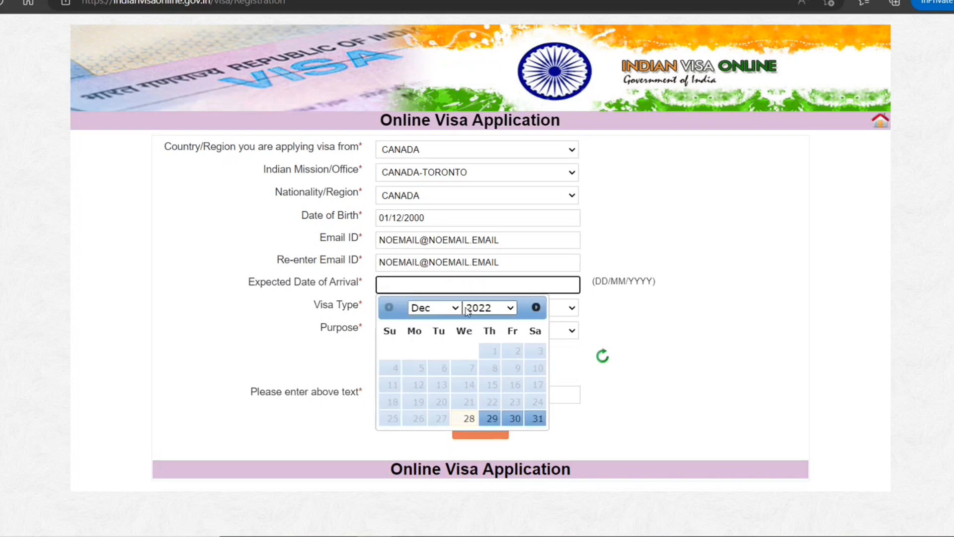
left_click(455, 309)
left_click(492, 310)
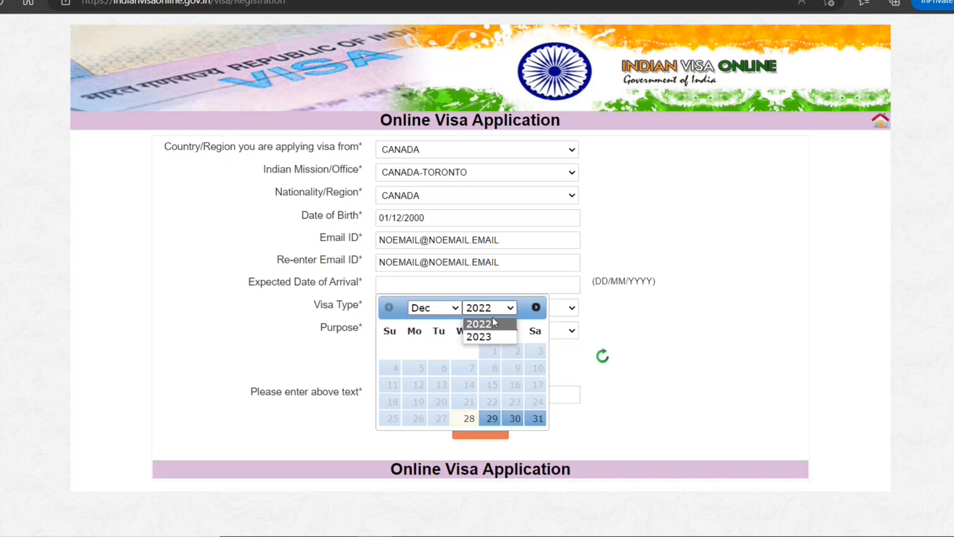
left_click(480, 337)
left_click(432, 307)
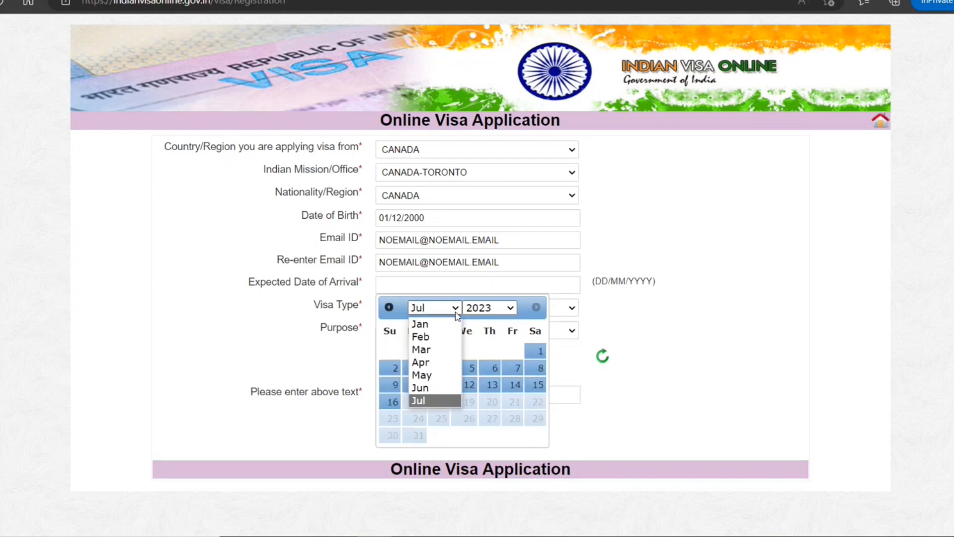
left_click(494, 351)
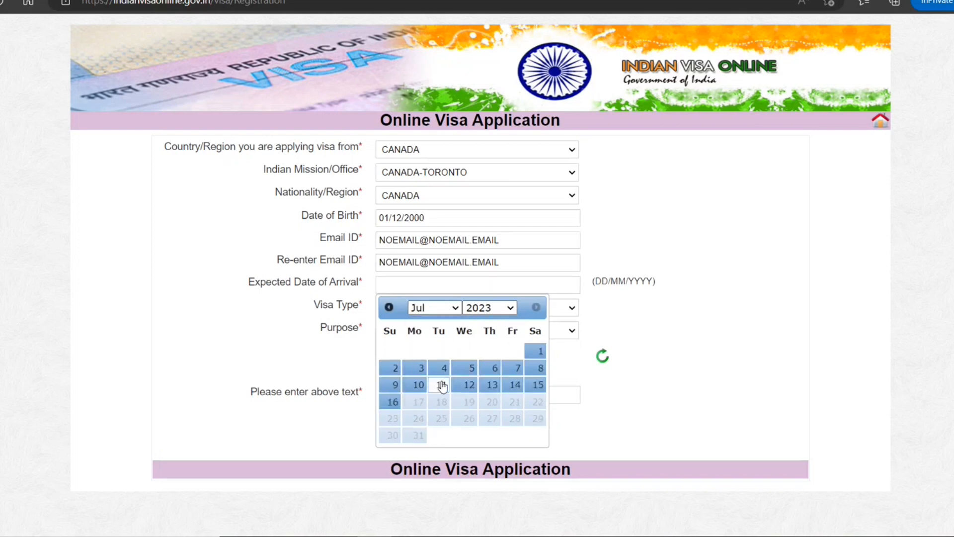
left_click(455, 309)
left_click(448, 340)
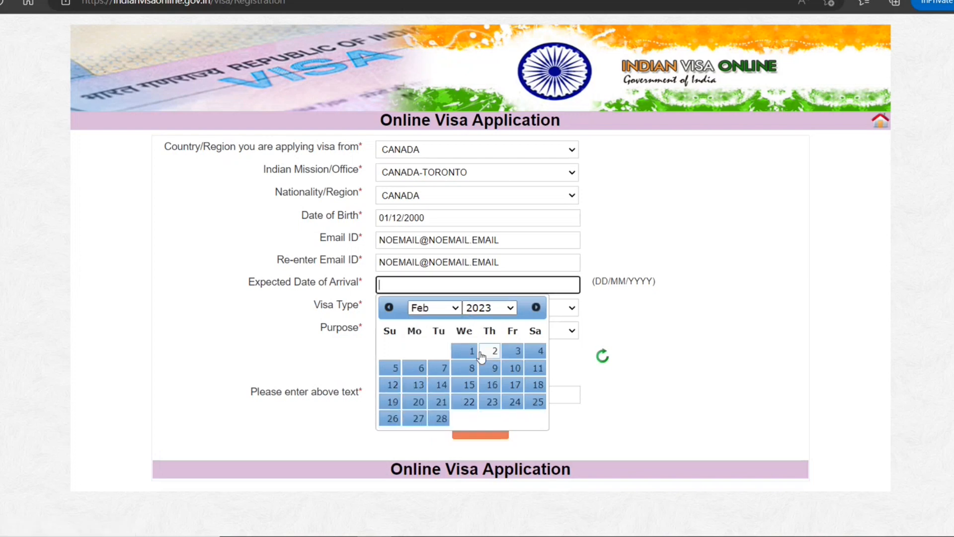
left_click(469, 351)
Choose STUDENT VISA with the higher education purpose.
left_click(568, 311)
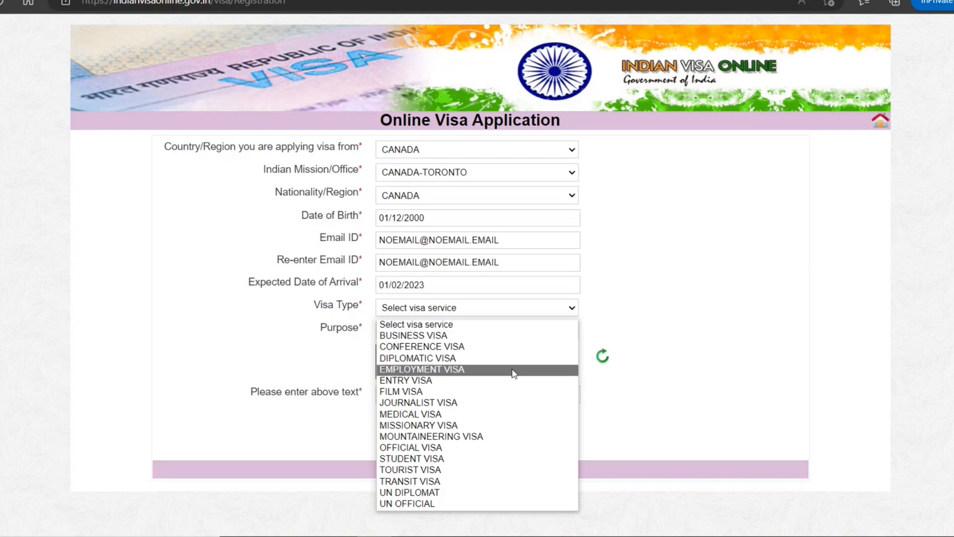
left_click(490, 459)
left_click(568, 336)
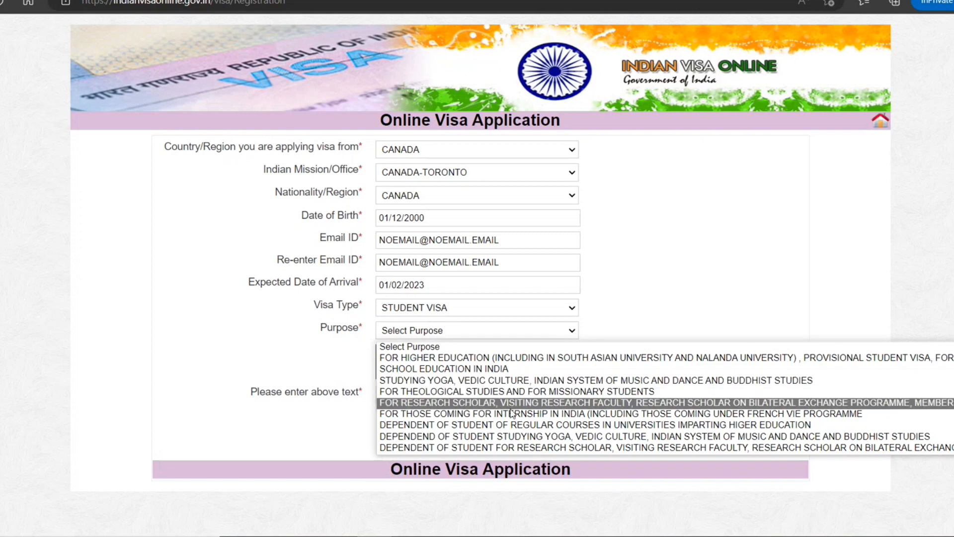
left_click(525, 363)
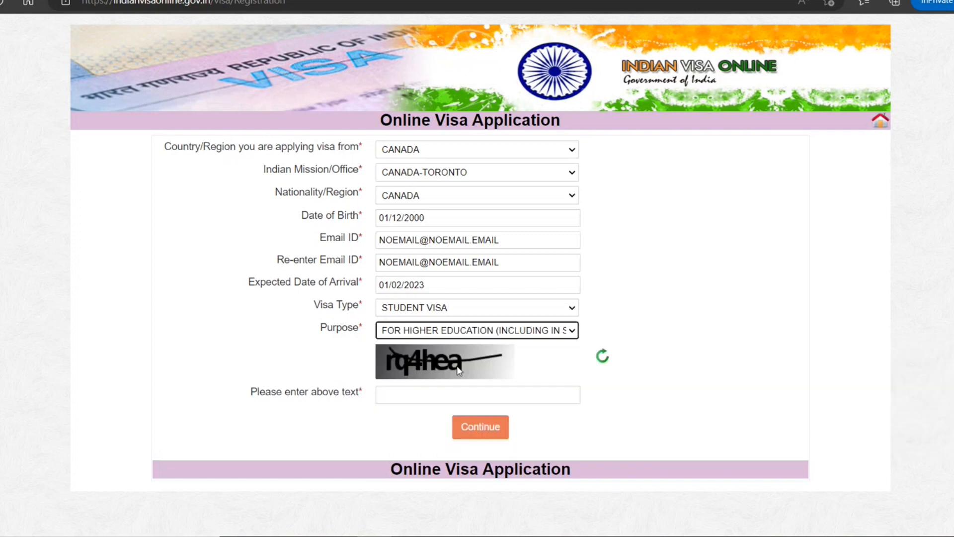
Answer the captcha and continue to the Applicant Details Form.
left_click(503, 394)
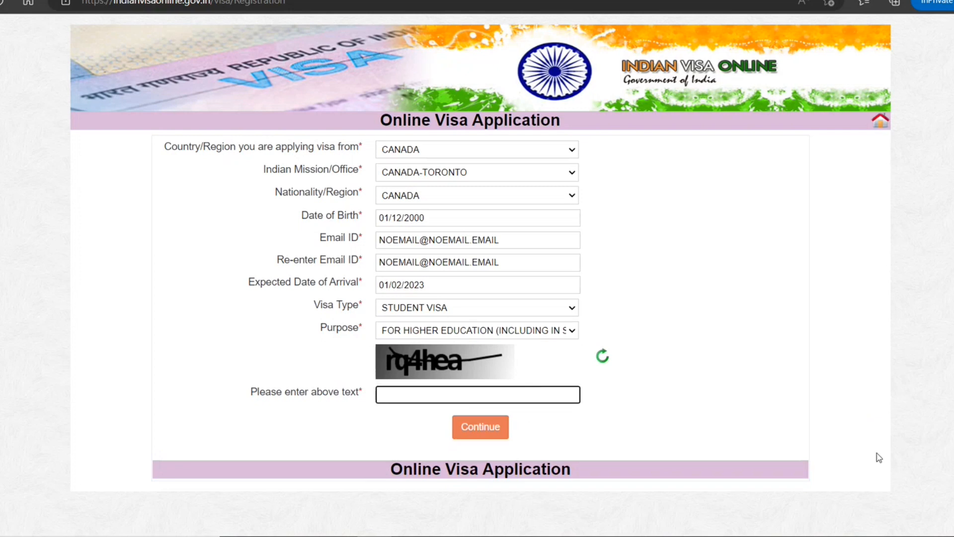
type("rq4hea")
left_click(489, 429)
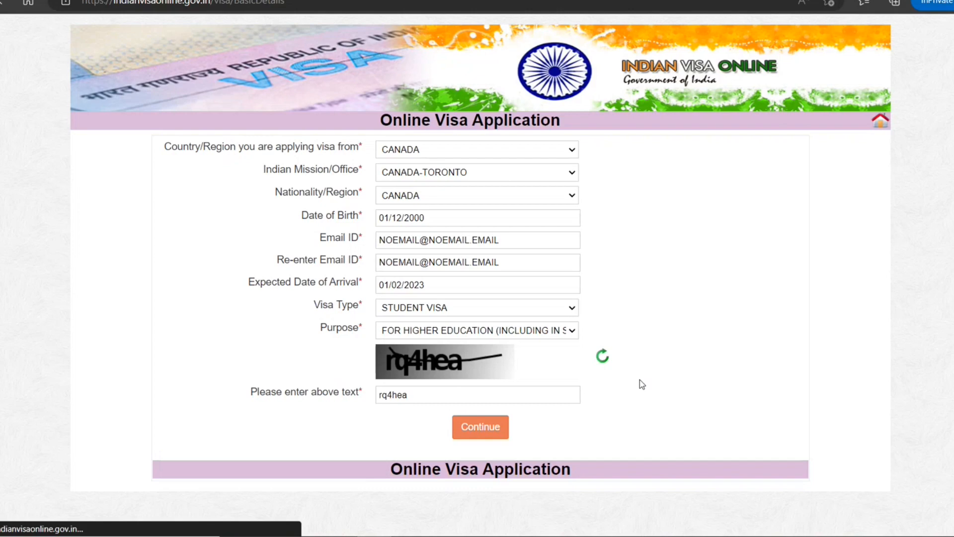
Enter the applicant's surname and given name with proper capitalisation.
scroll(772, 276, "down", 3)
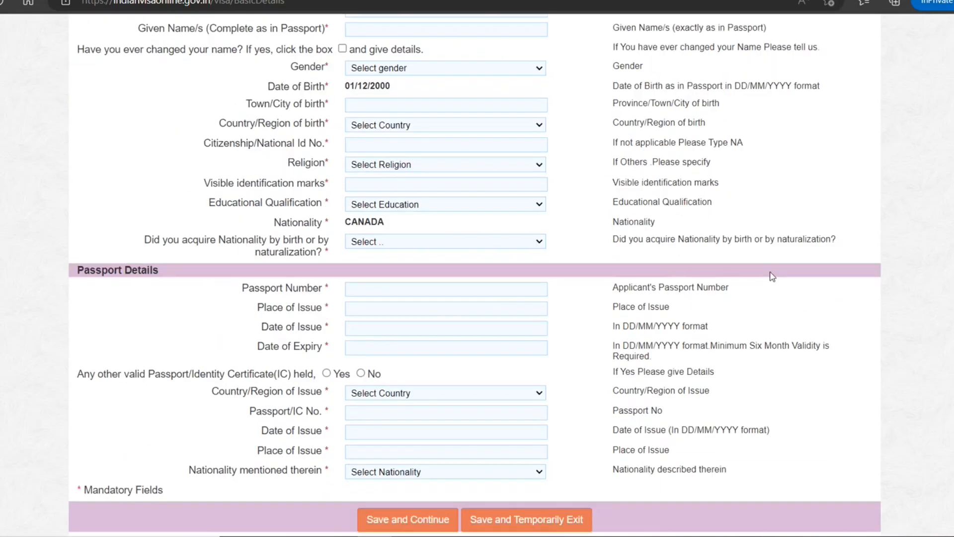
scroll(771, 276, "up", 3)
left_click(539, 187)
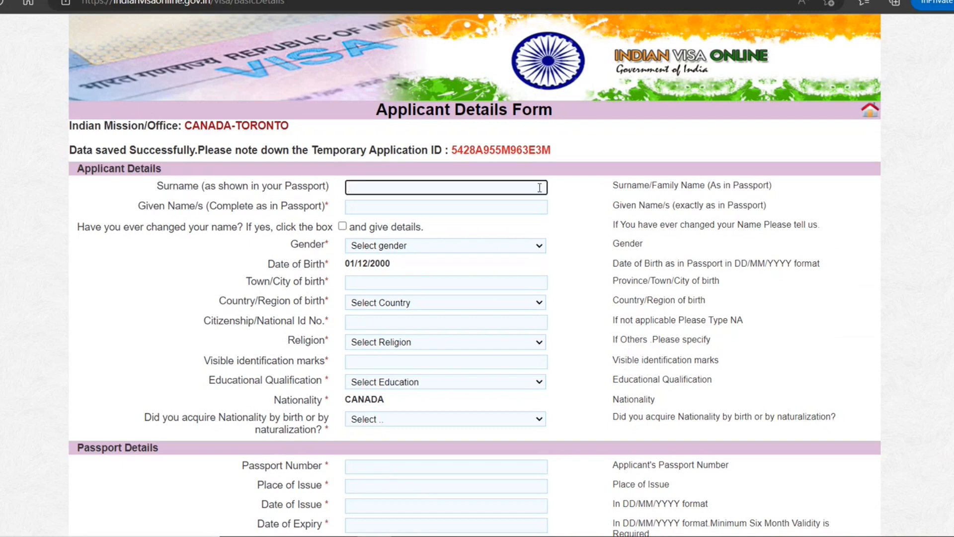
type("smith")
key("Tab")
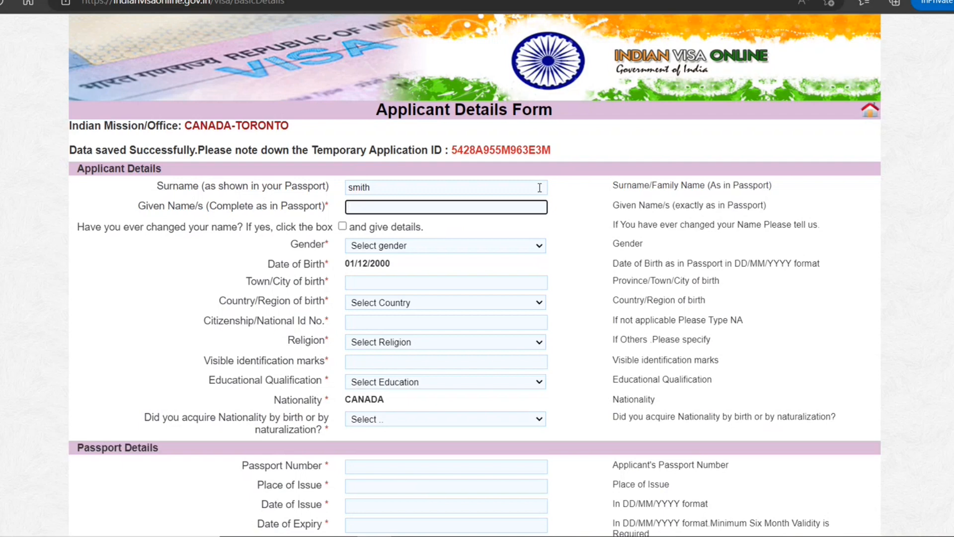
type("john")
left_click(230, 269)
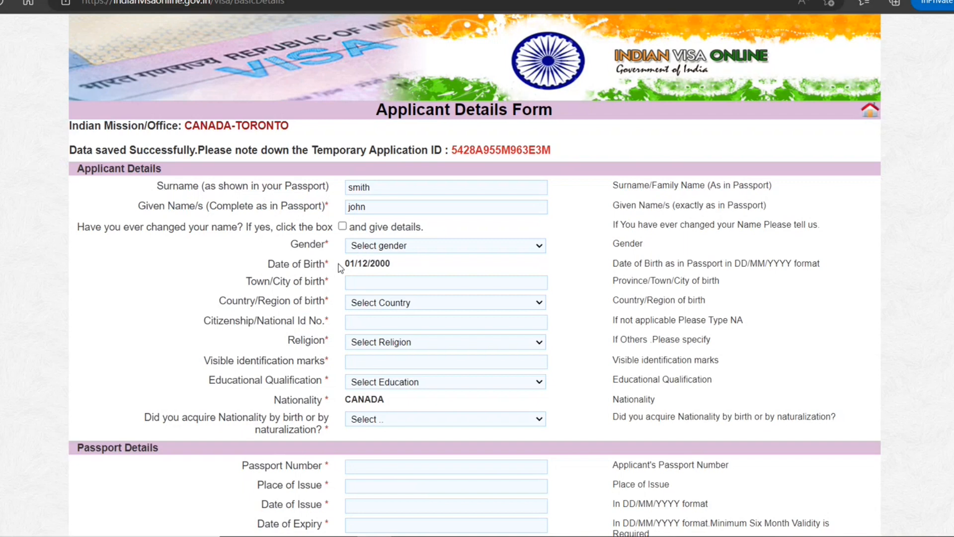
left_click_drag(383, 187, 314, 188)
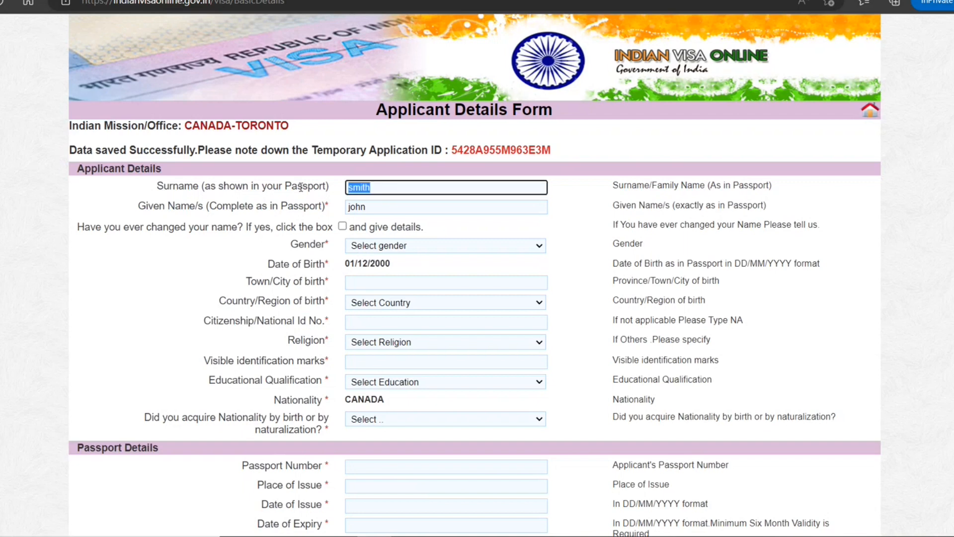
type("Smith")
key("Tab")
type("John")
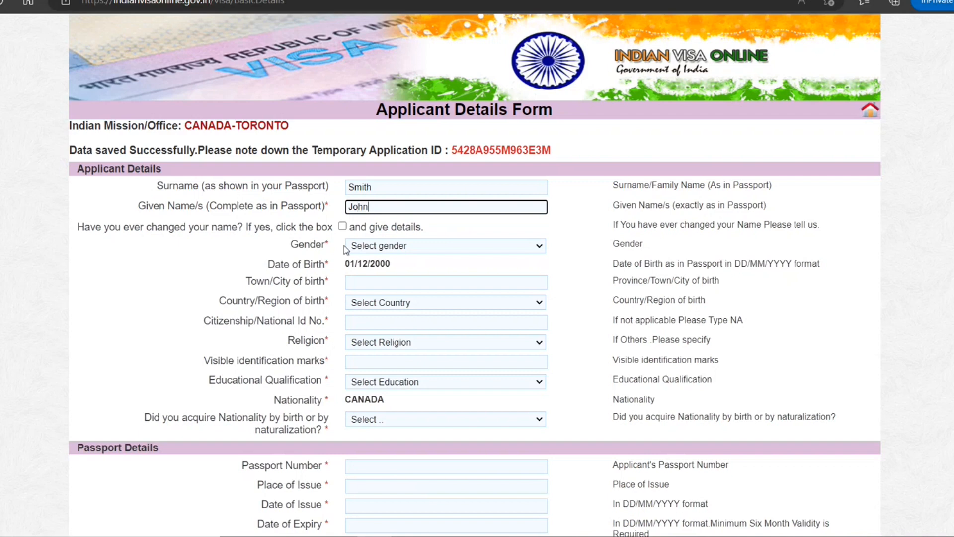
Set gender to MALE and town of birth to Toronto.
left_click(386, 247)
left_click(384, 273)
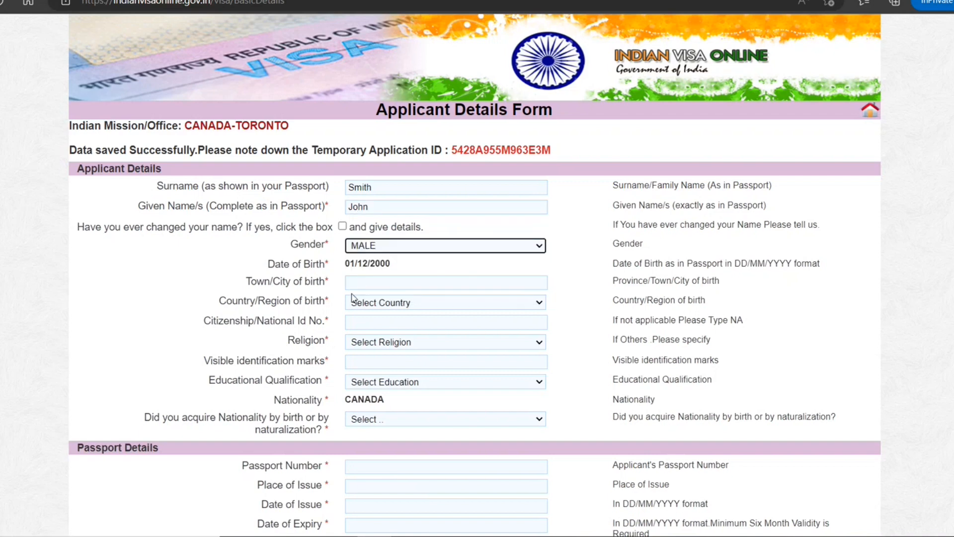
left_click(382, 283)
type("Toronto")
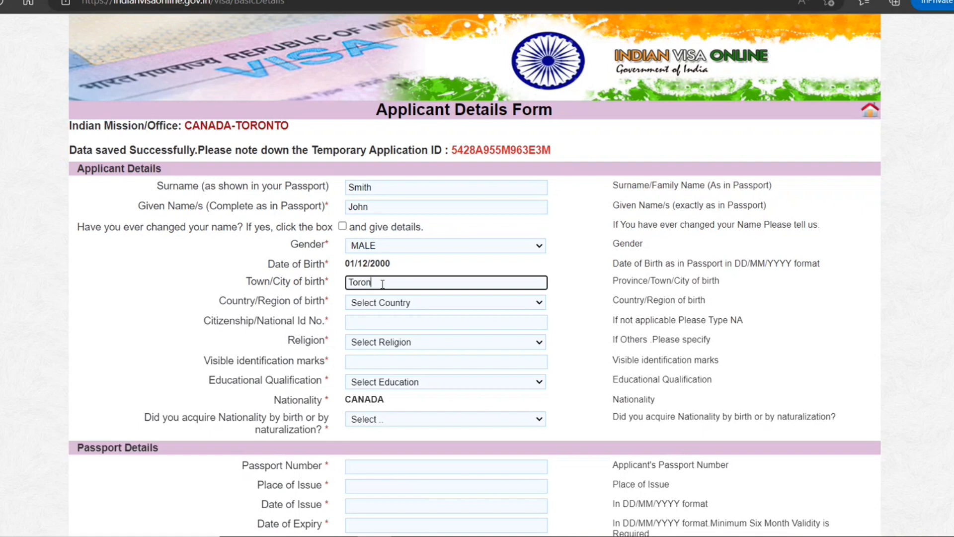
key("BackSpace")
type("o")
Choose CANADA as country of birth and enter the citizenship/national ID number.
key("Tab")
key("c")
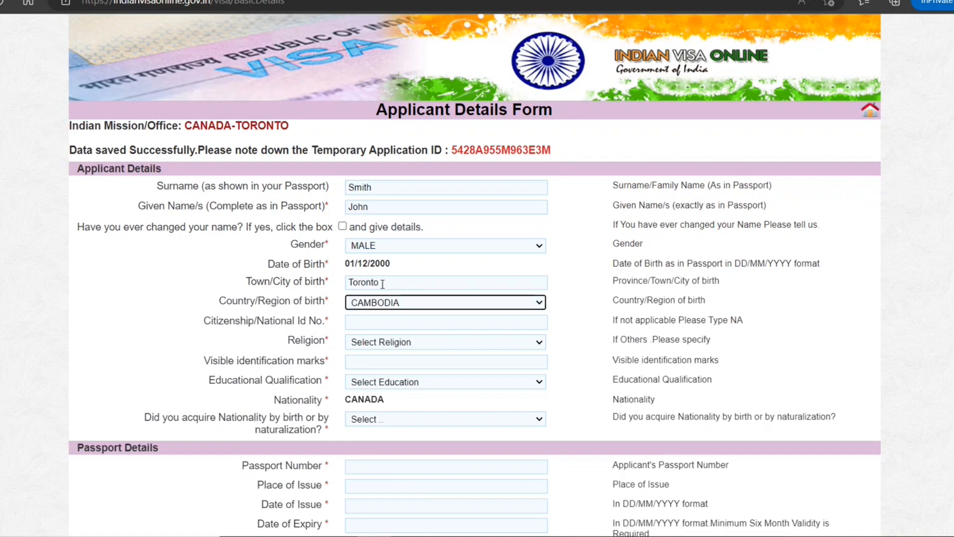
left_click(397, 305)
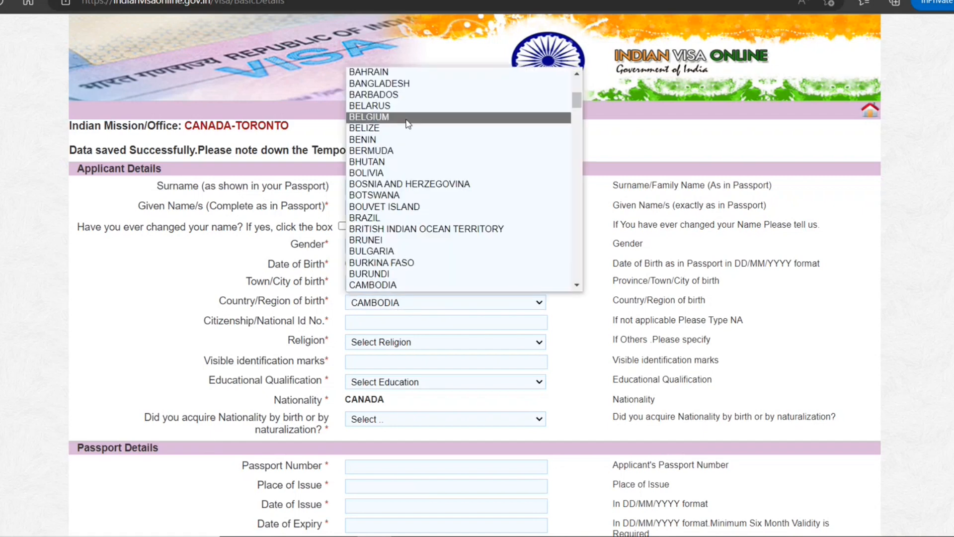
scroll(397, 263, "down", 1)
left_click(392, 274)
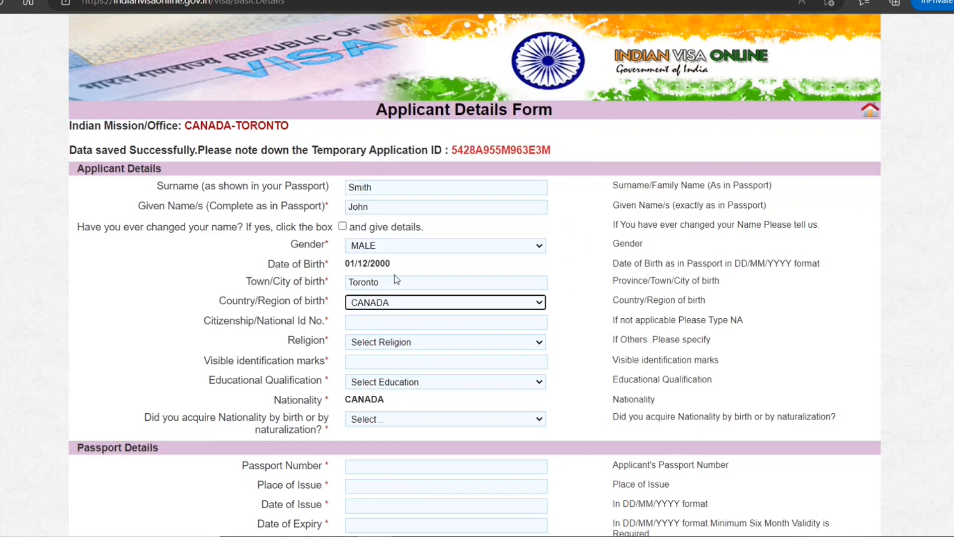
left_click(394, 324)
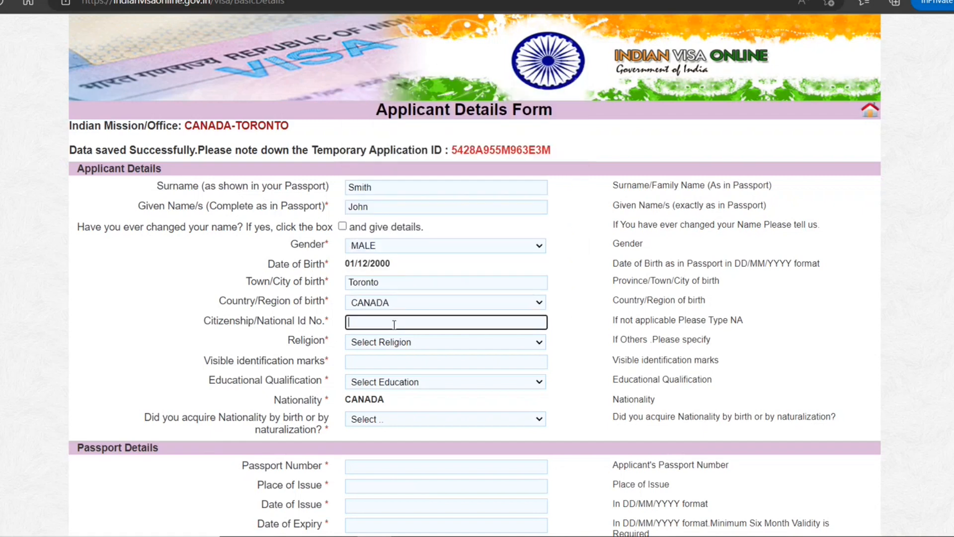
type("HJHJH898898")
Set religion HINDU, identification marks 'MOLE On Left Hand' and qualification GRADUATE.
left_click(379, 342)
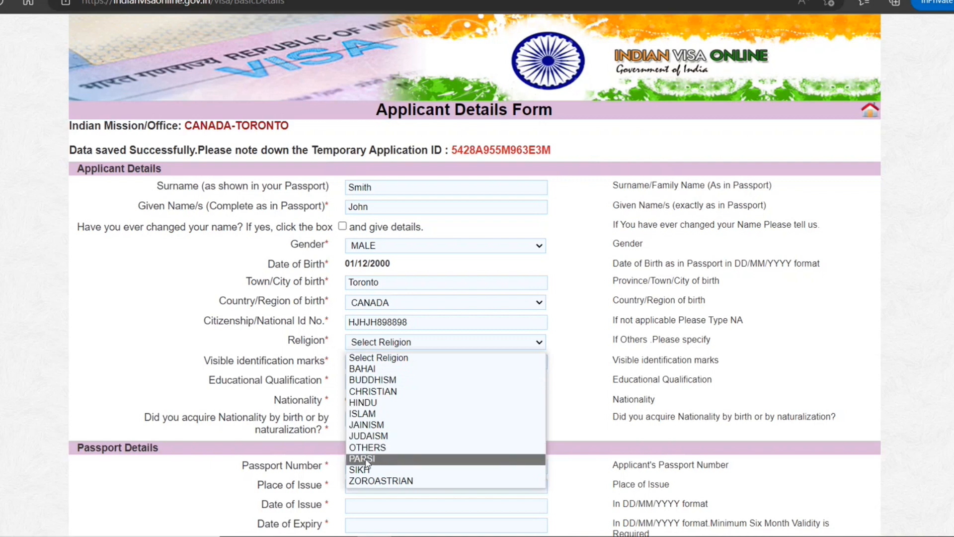
left_click(362, 402)
left_click(418, 360)
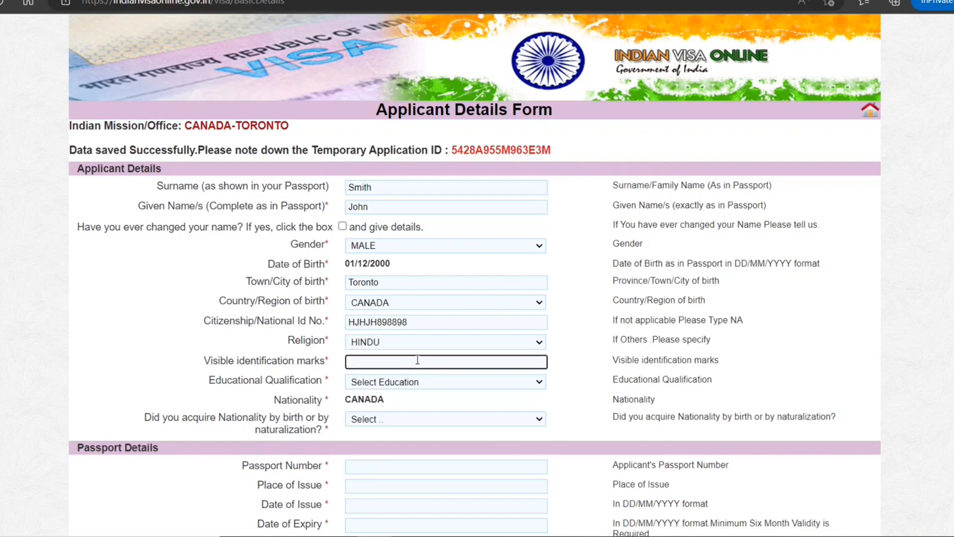
type("MOLE On Left Hand")
left_click(442, 385)
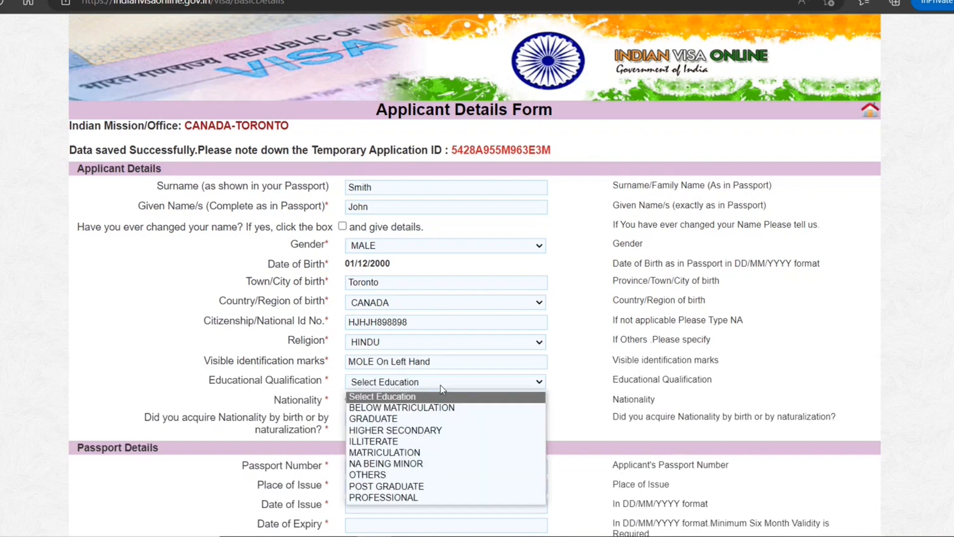
left_click(415, 419)
scroll(374, 384, "down", 2)
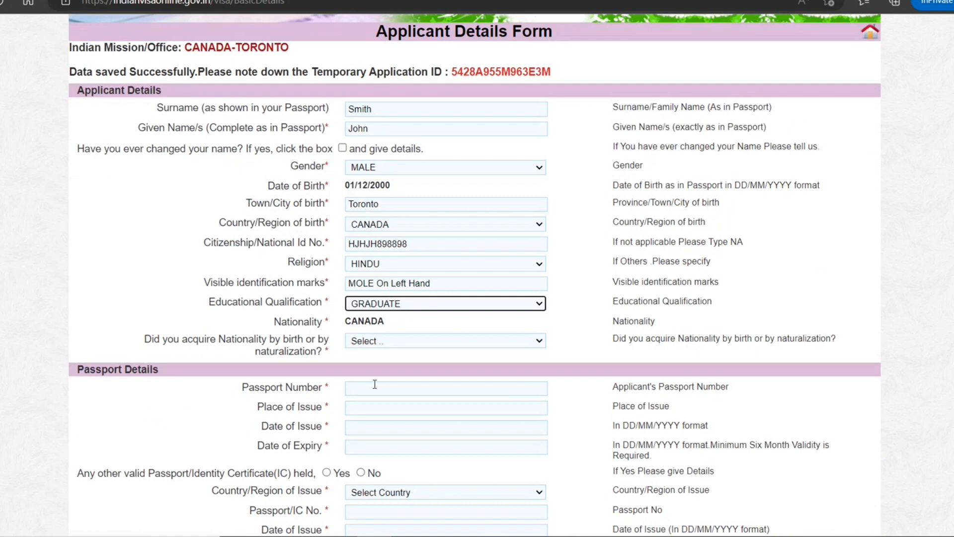
Mark nationality acquired By Birth and enter the passport number with place of issue Toronto.
left_click(446, 339)
left_click(411, 366)
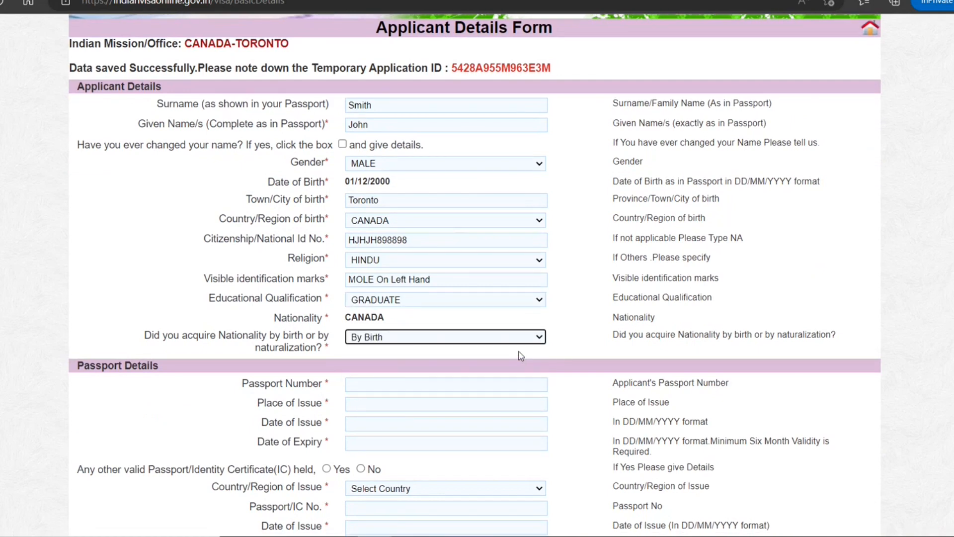
scroll(521, 355, "down", 2)
left_click(417, 287)
type("K898989898")
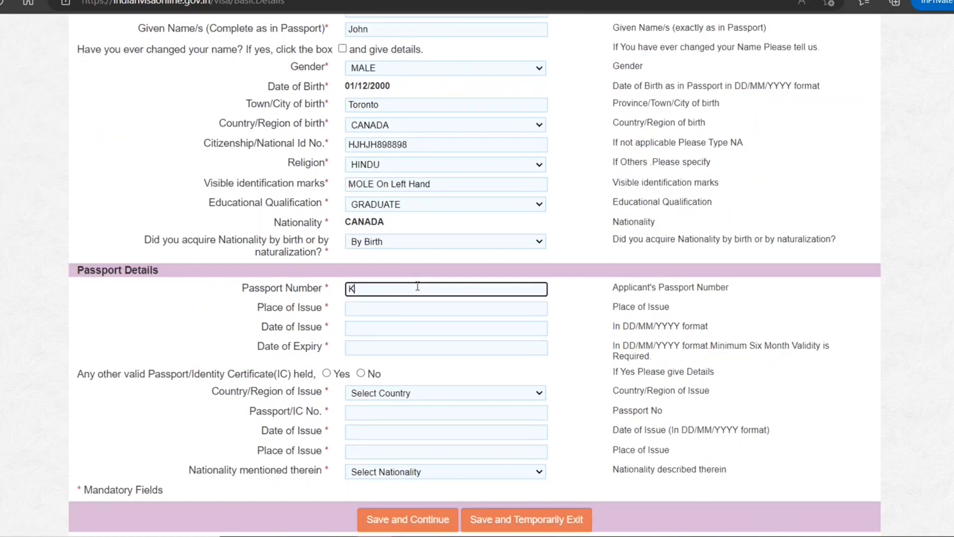
left_click(394, 309)
type("Tor")
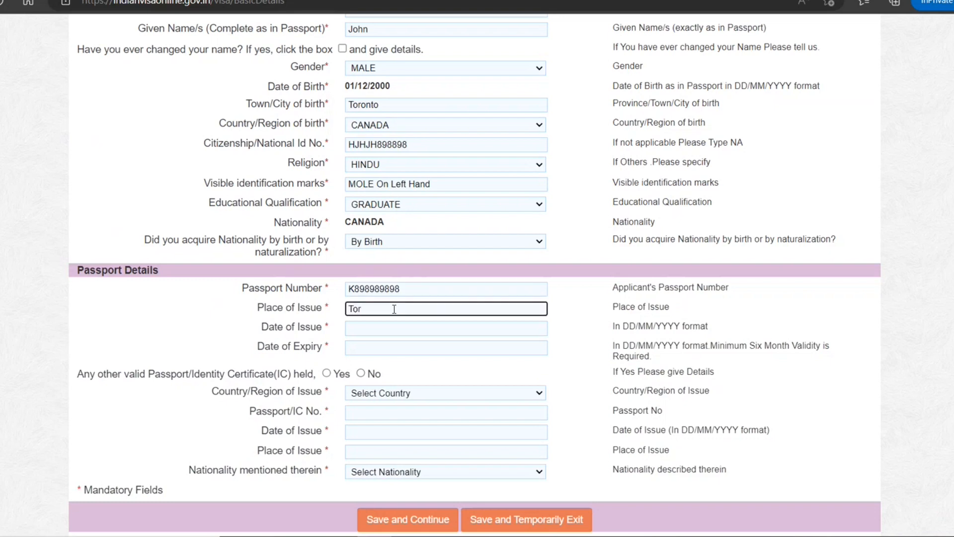
type("onto")
Set passport issue 01/05/2022 and expiry 01/12/2032, answer No to another passport, and save.
key("Tab")
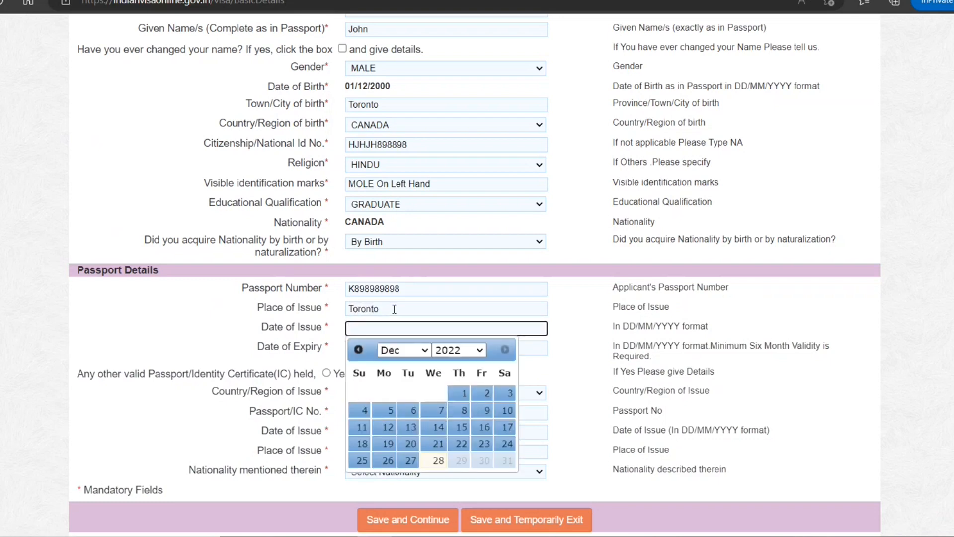
left_click(404, 350)
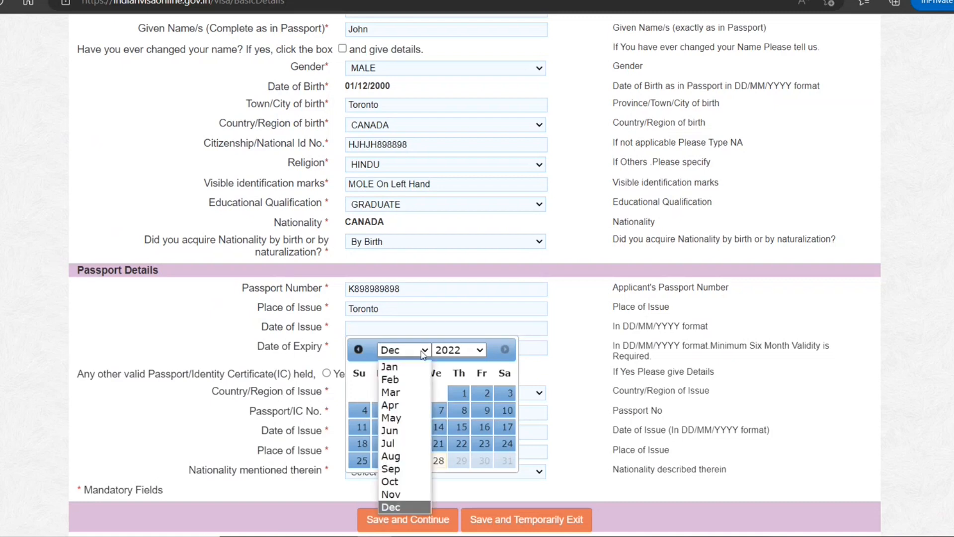
left_click(399, 418)
left_click(360, 393)
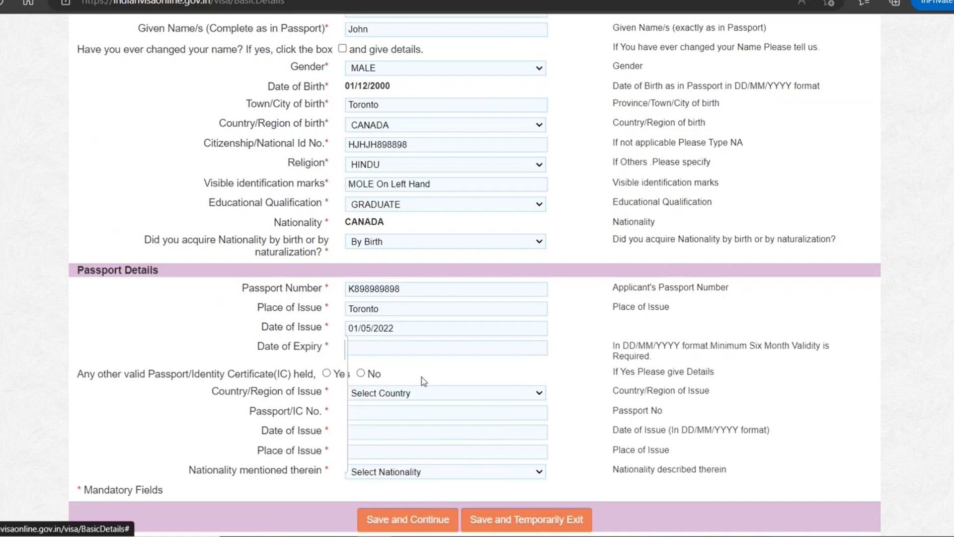
left_click(424, 347)
left_click(458, 369)
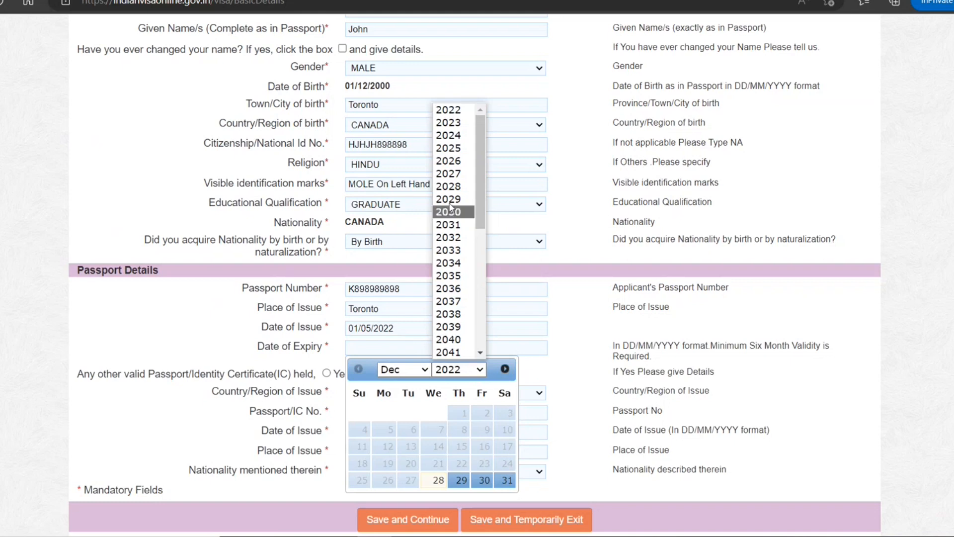
left_click(449, 238)
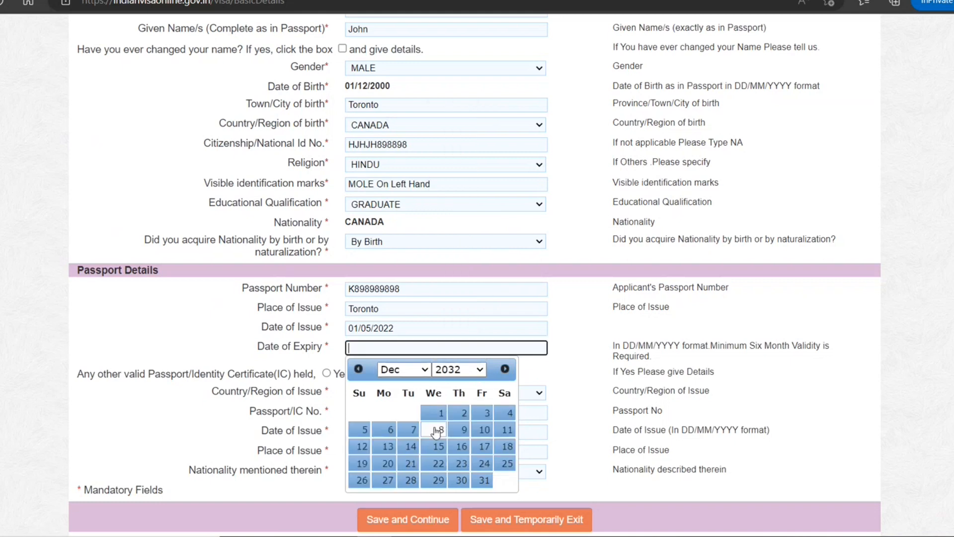
left_click(433, 413)
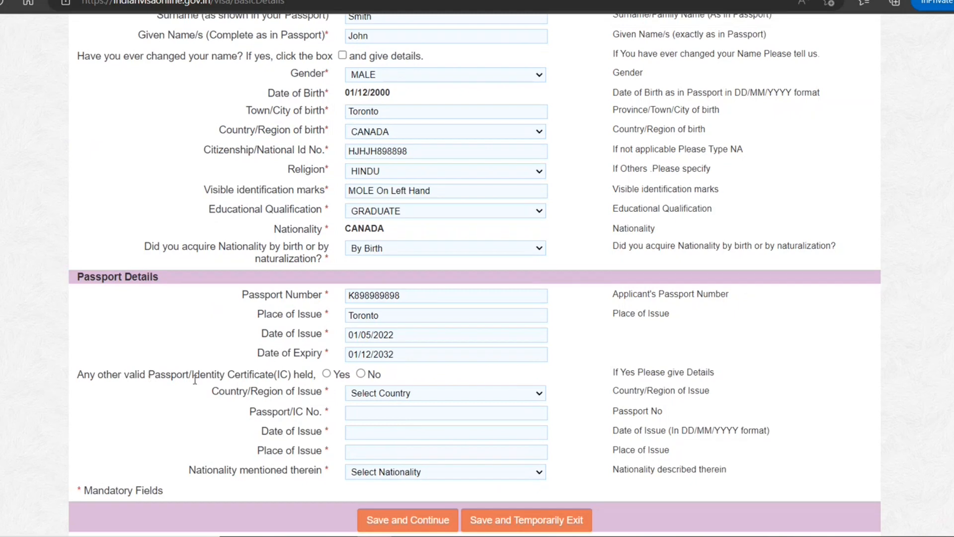
left_click(360, 374)
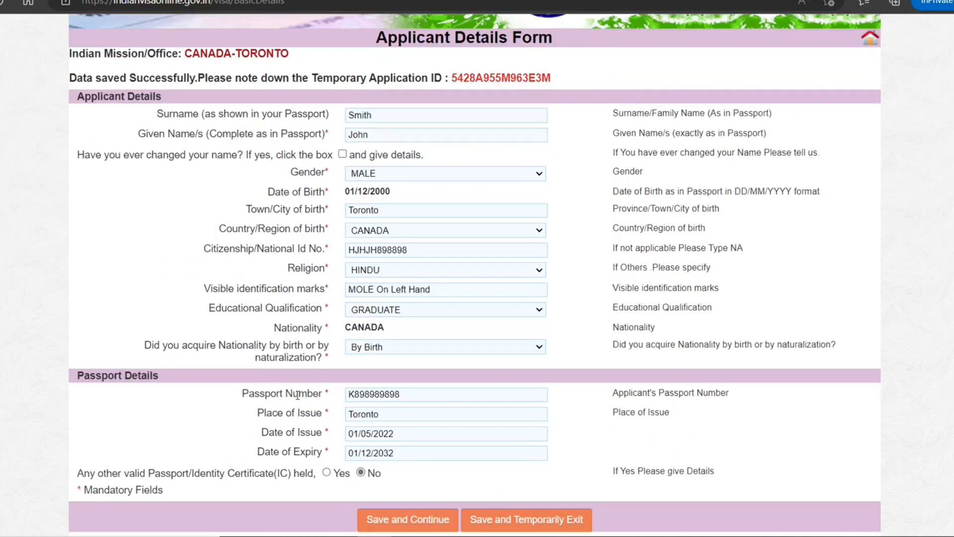
left_click(434, 524)
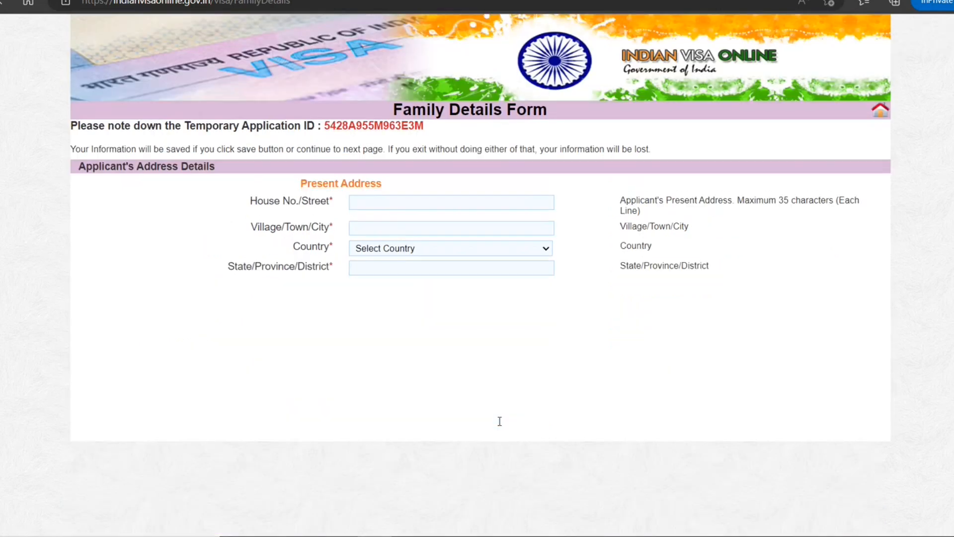
Enter the present street, city, country Canada, province and postal code, and copy it to the permanent address.
left_click(407, 203)
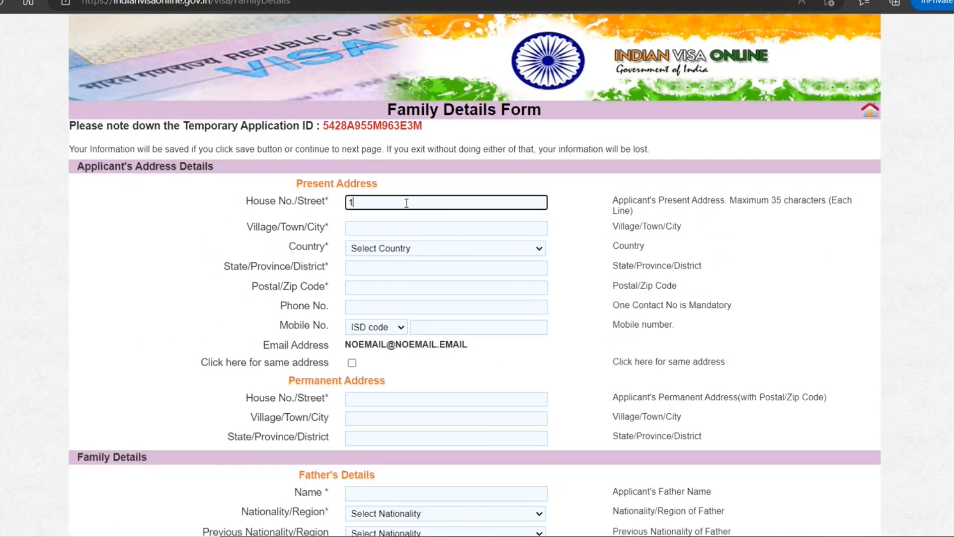
left_click(411, 227)
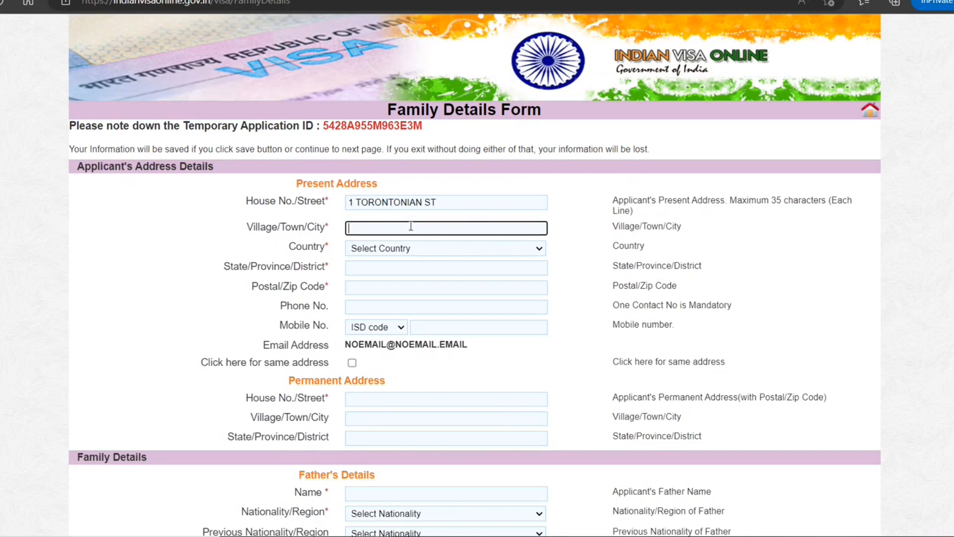
type("Toronto")
key("Tab")
type("canada")
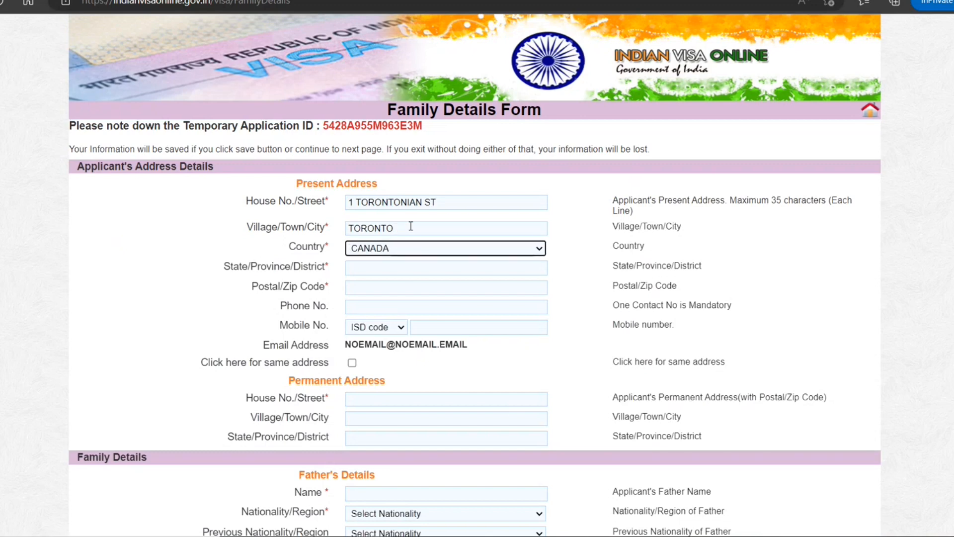
key("Tab")
type("ON")
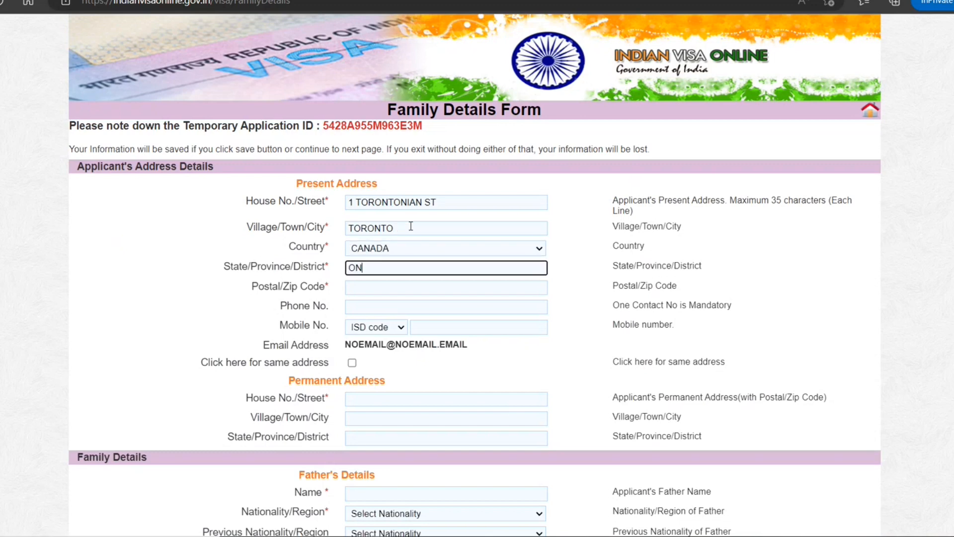
key("Tab")
type("M0")
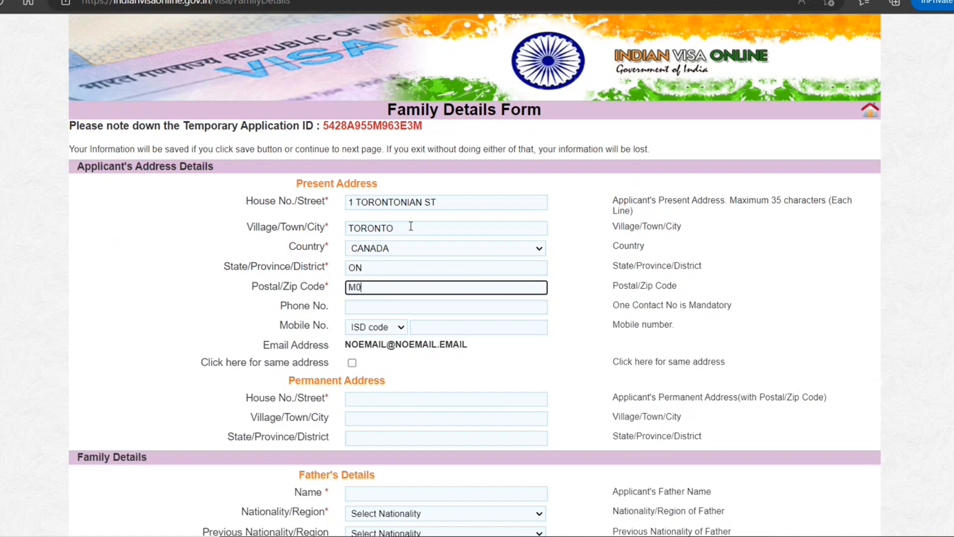
type("F6H8")
left_click(352, 363)
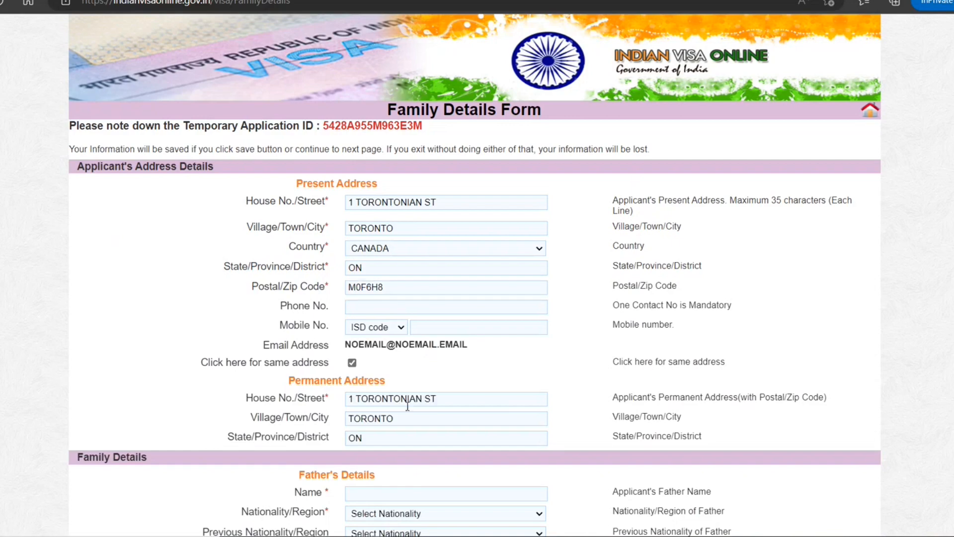
Enter the father's name and set his nationality to CANADA.
scroll(406, 407, "down", 5)
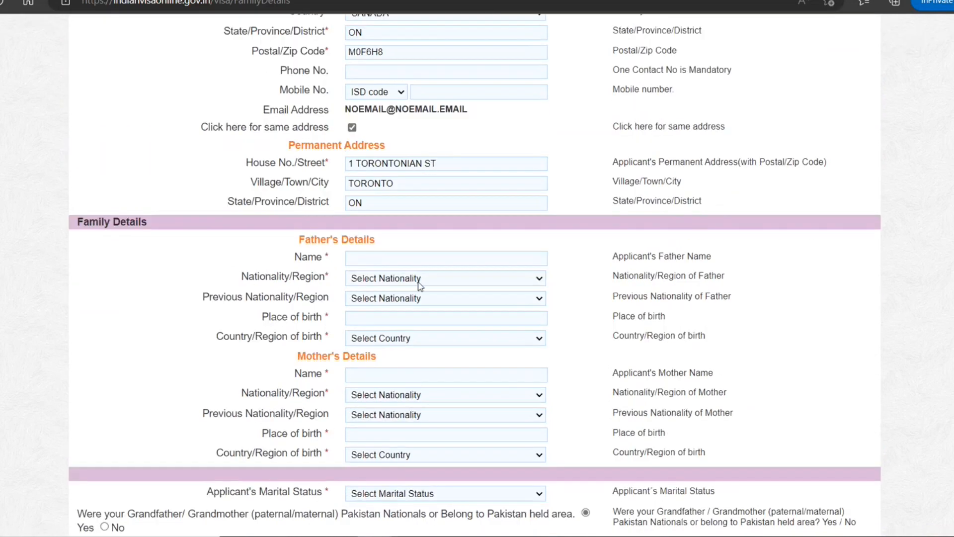
scroll(412, 359, "down", 3)
scroll(403, 266, "up", 3)
left_click(400, 258)
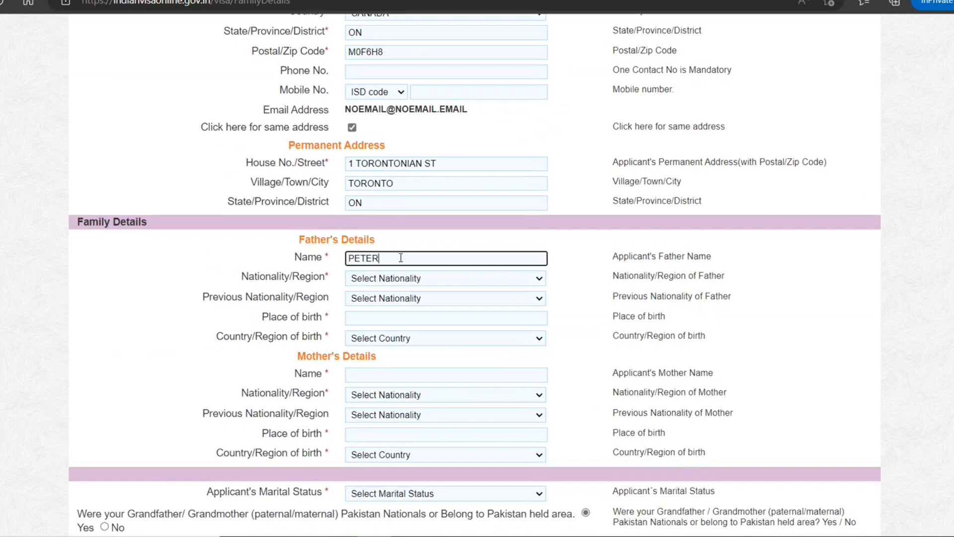
key("Tab")
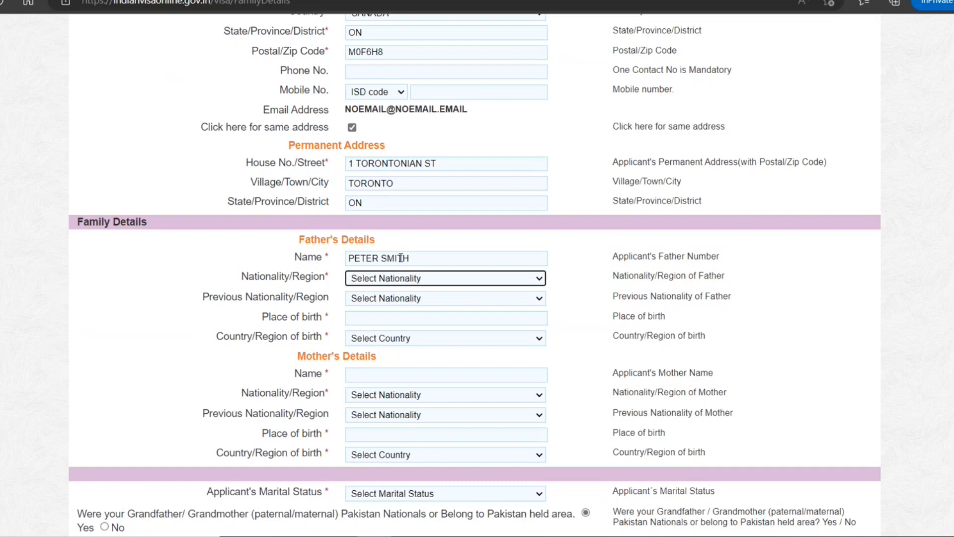
key("c")
key("c")
key("c")
key("c")
key("Up")
Give the father's place of birth as Toronto, CANADA.
key("Tab")
key("Tab")
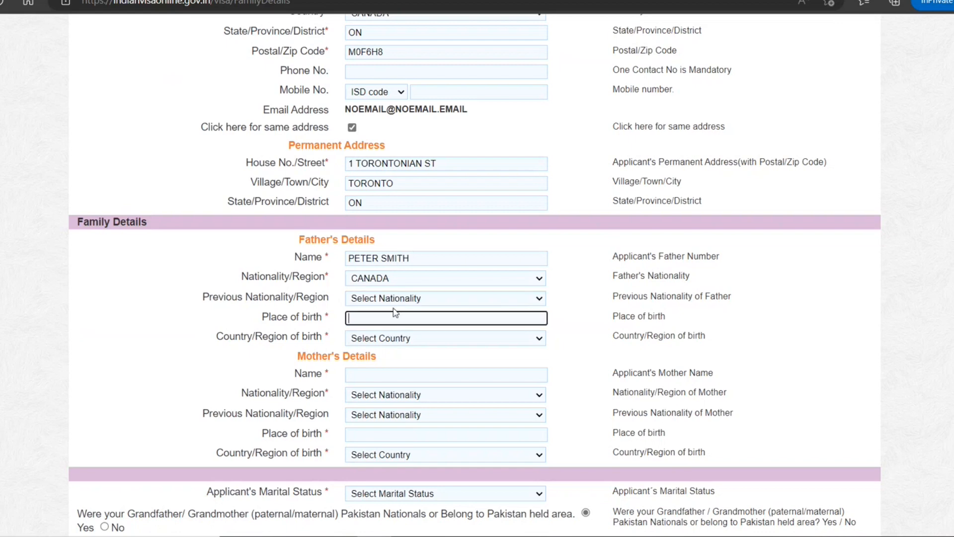
type("Toronto")
key("Tab")
key("c")
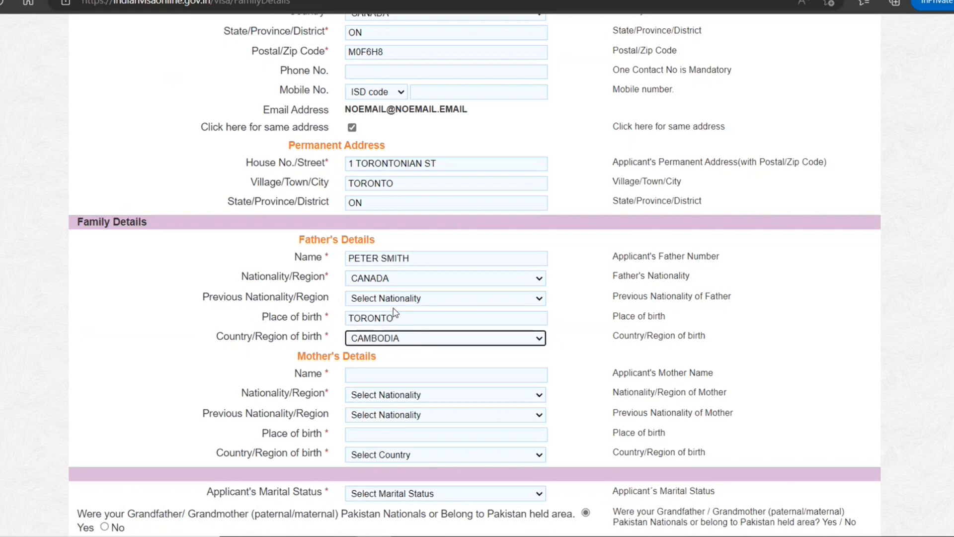
left_click(376, 341)
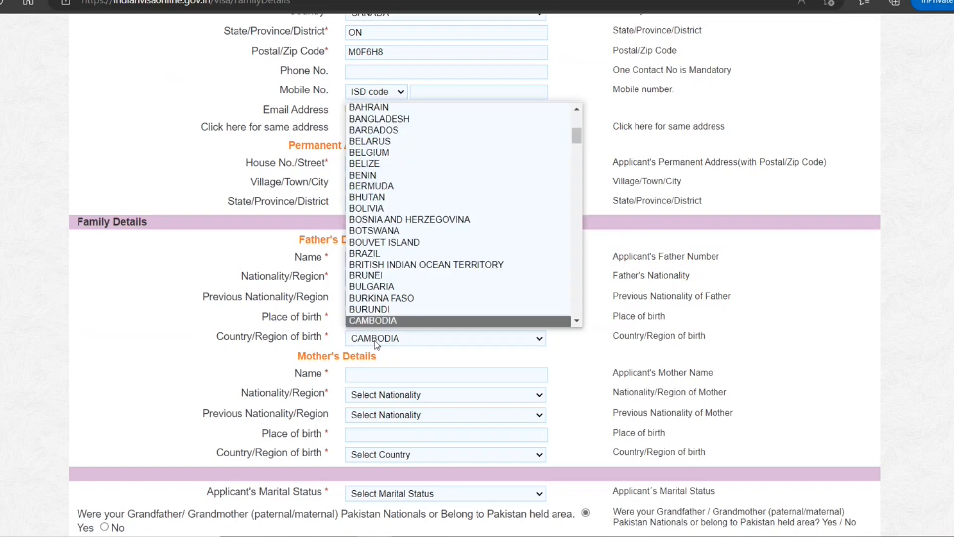
scroll(399, 316, "down", 1)
scroll(399, 315, "down", 1)
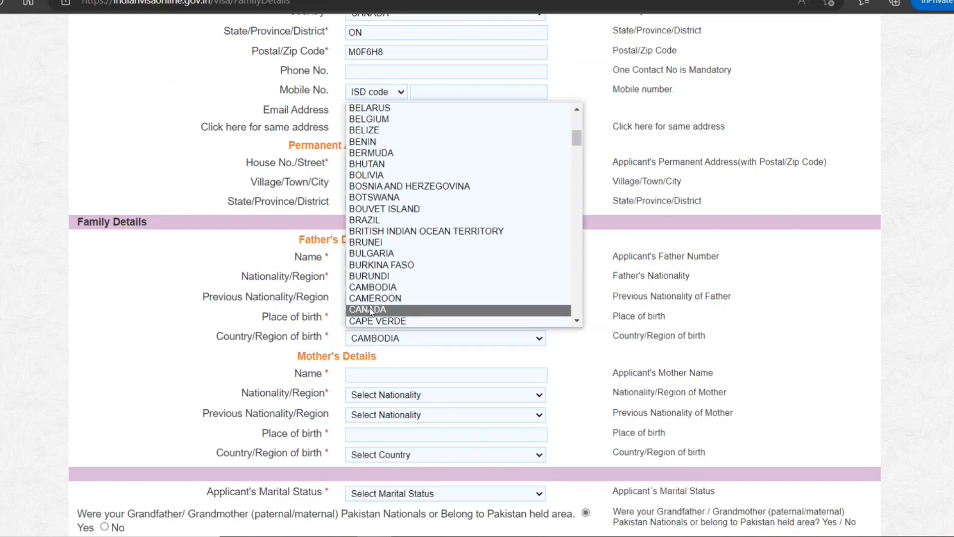
left_click(398, 311)
Enter the mother's name, nationality CANADA and previous nationality CAMBODIA.
scroll(397, 338, "down", 2)
left_click(384, 298)
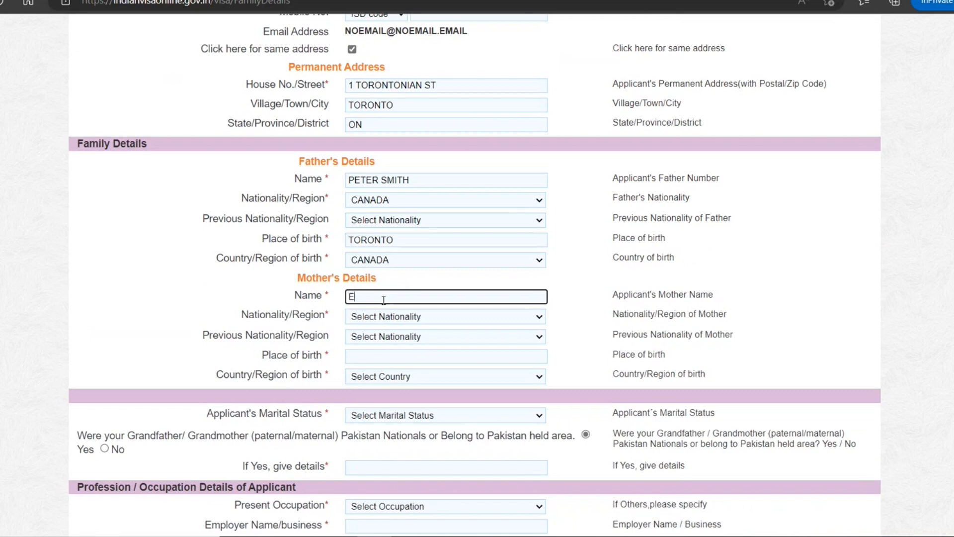
left_click(382, 321)
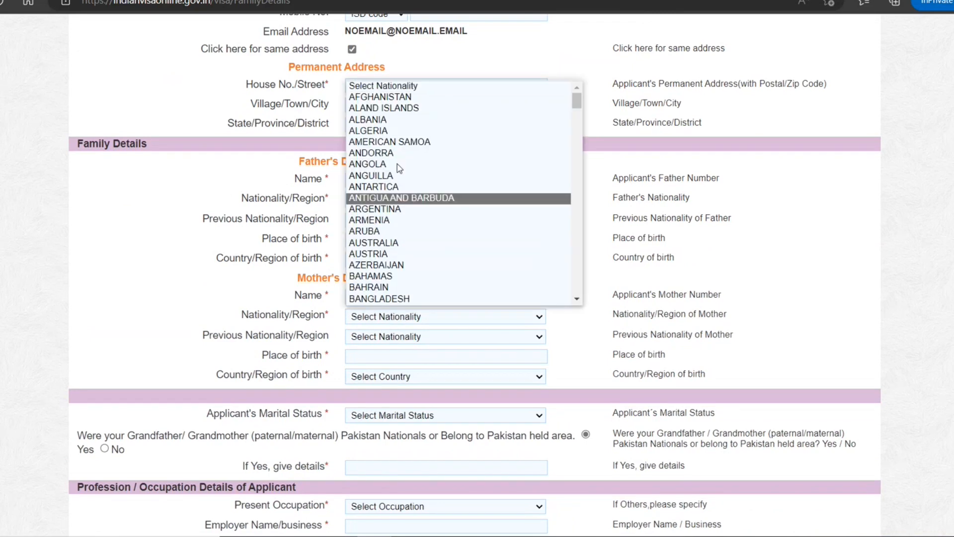
type("indo")
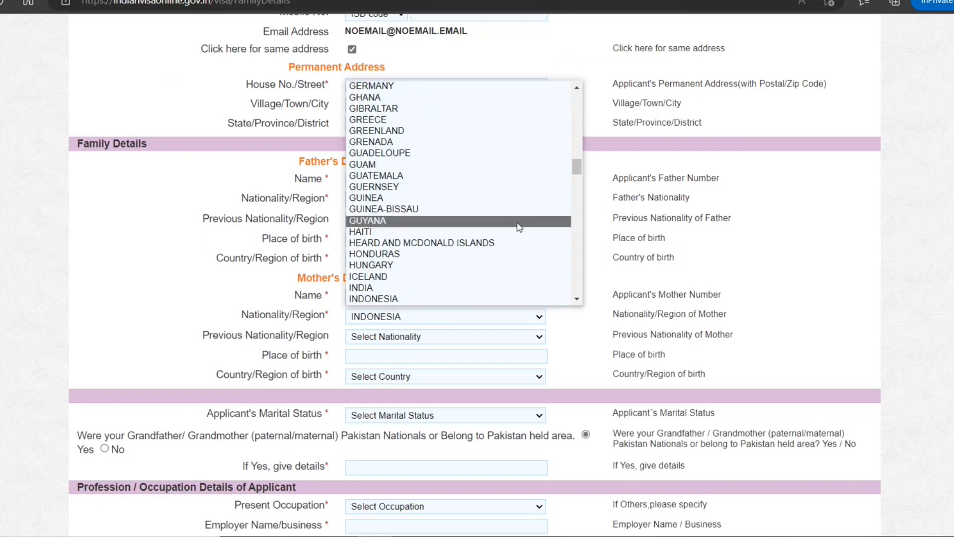
type("came")
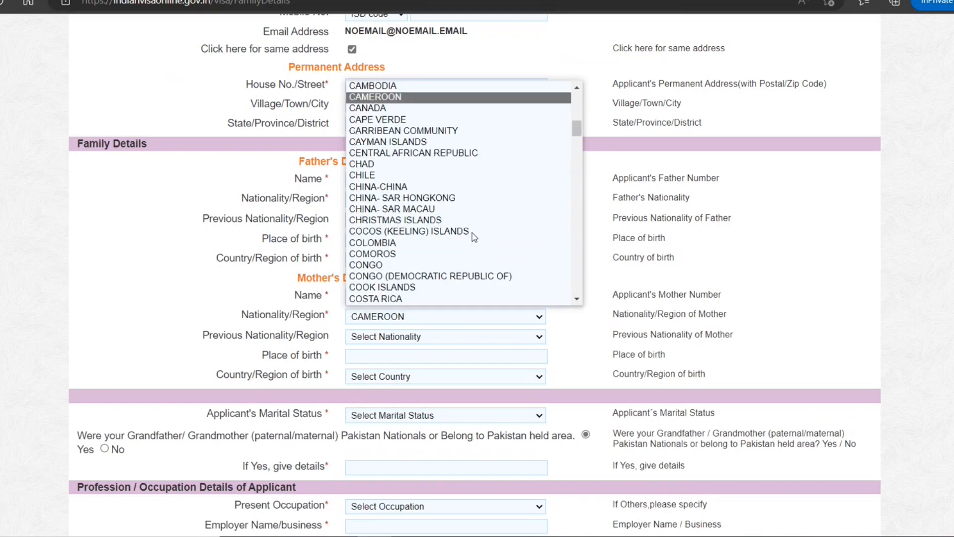
left_click(423, 107)
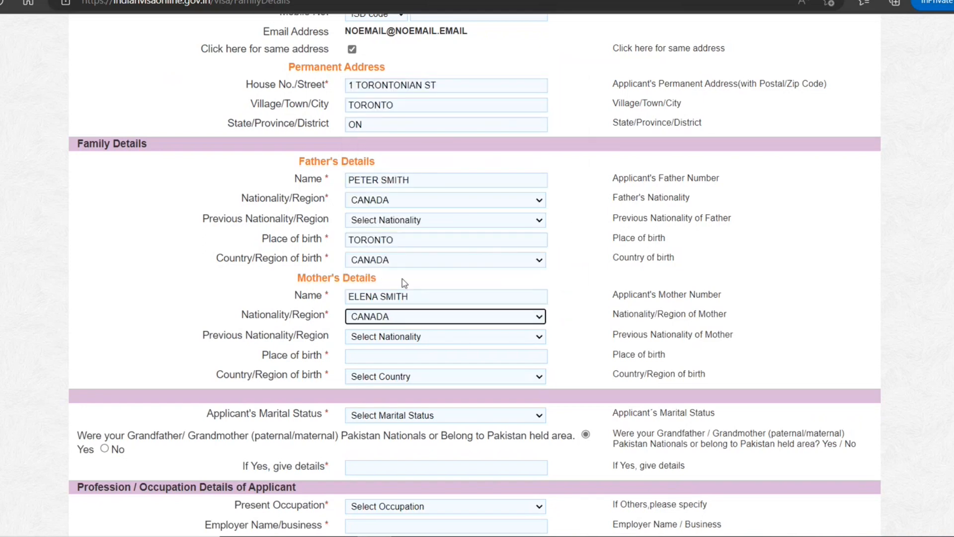
left_click(396, 342)
type("c")
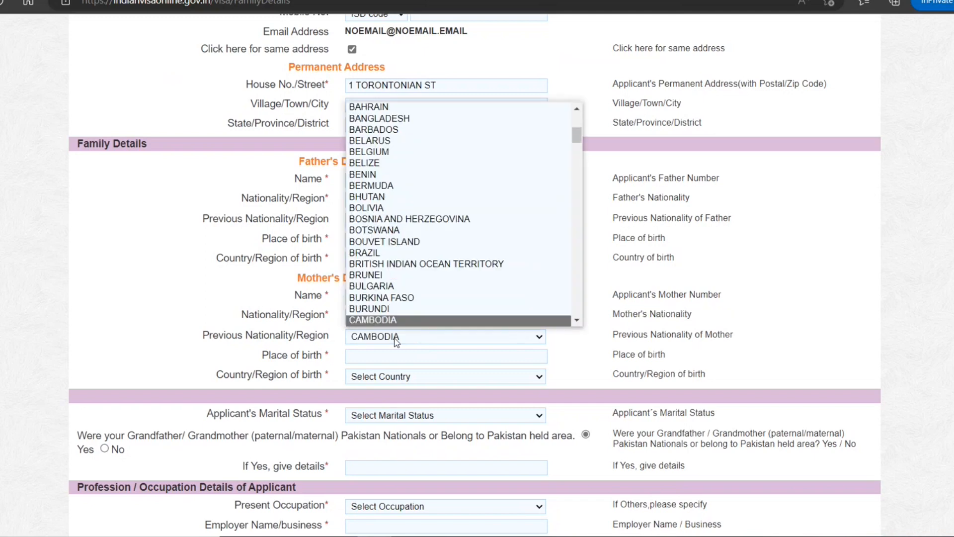
left_click(392, 335)
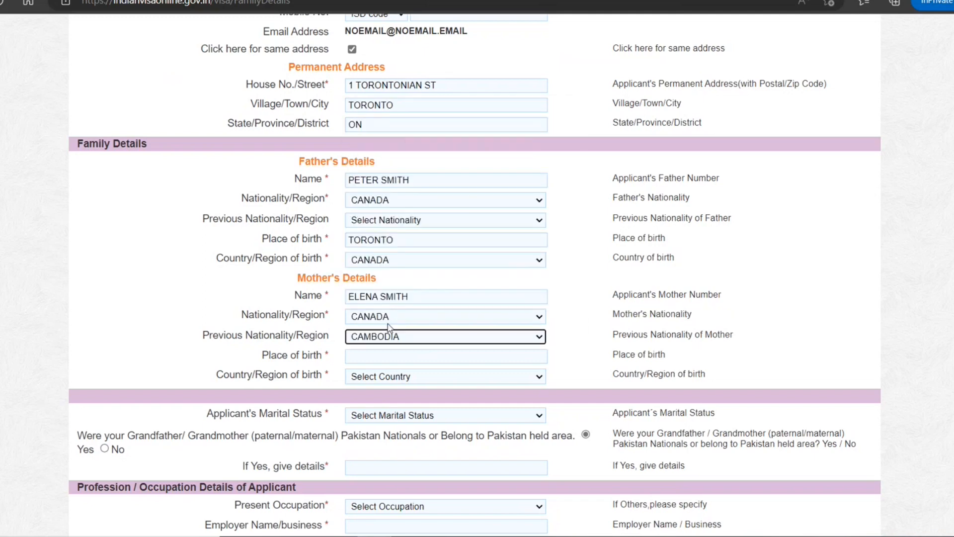
Give the mother's place of birth as Toronto, CANADA.
left_click(372, 357)
type("T")
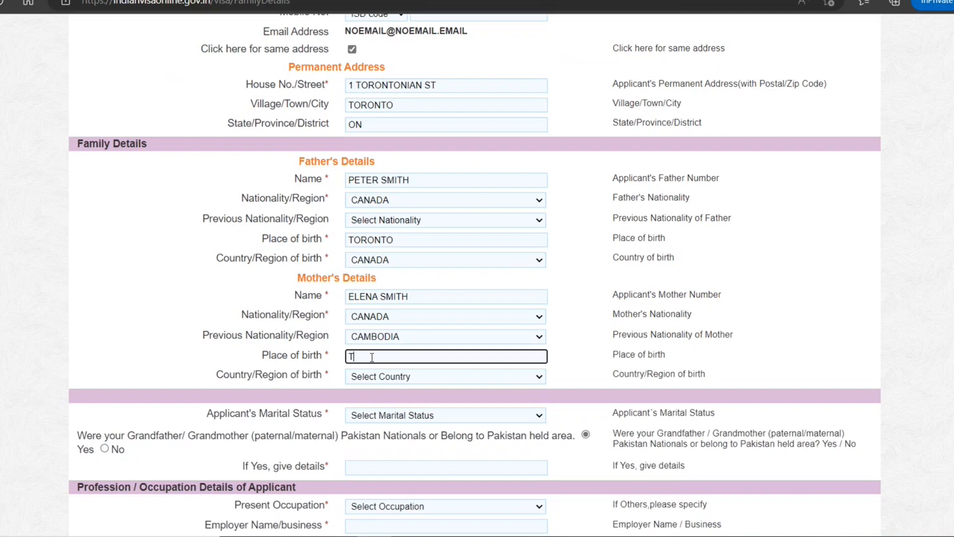
type("oronto")
key("Tab")
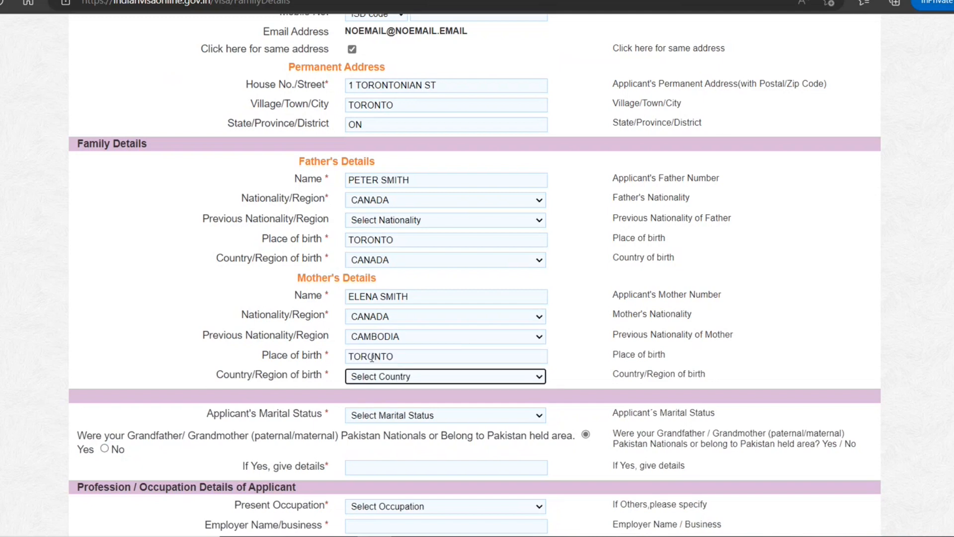
key("c")
key("c")
key("c")
scroll(398, 356, "down", 2)
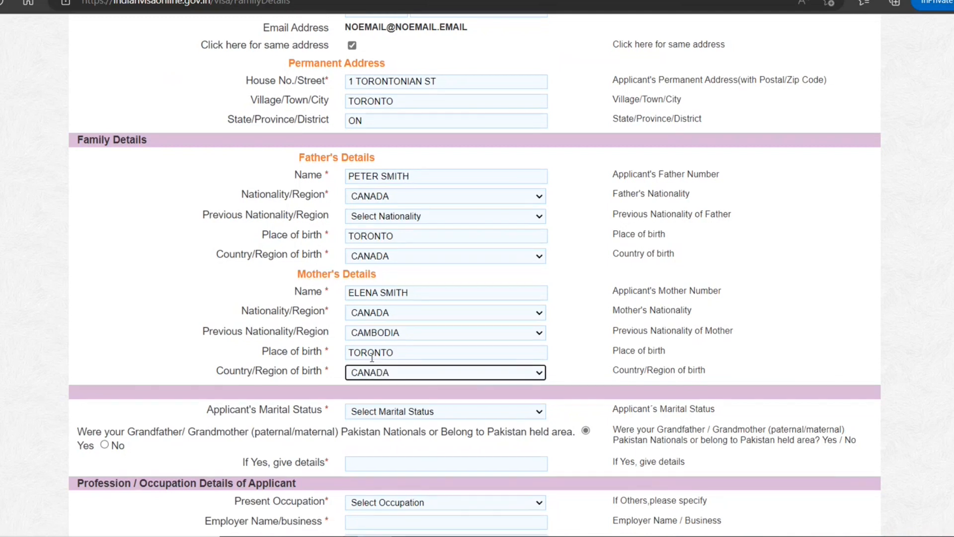
Set marital status to SINGLE and answer No to the Pakistan ancestry question.
left_click(440, 341)
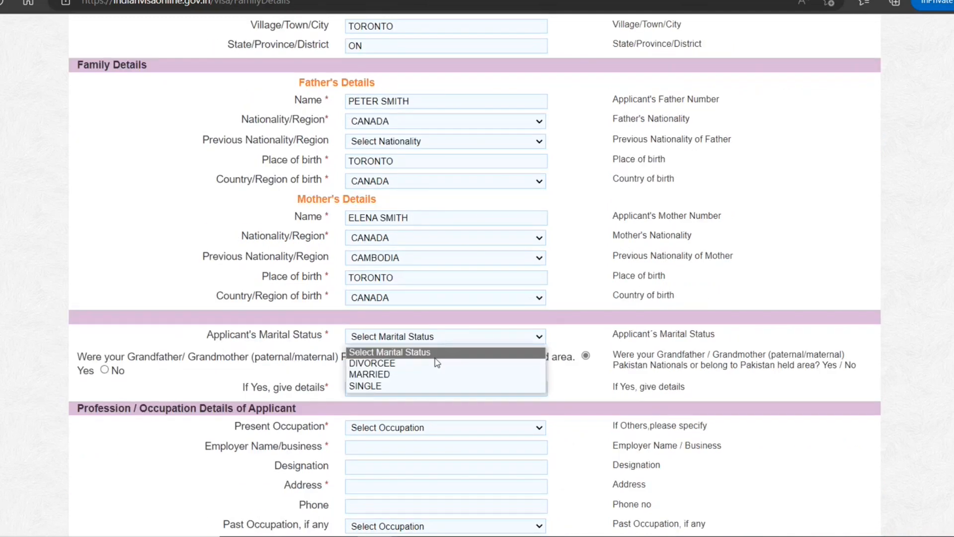
left_click(424, 387)
scroll(440, 343, "down", 3)
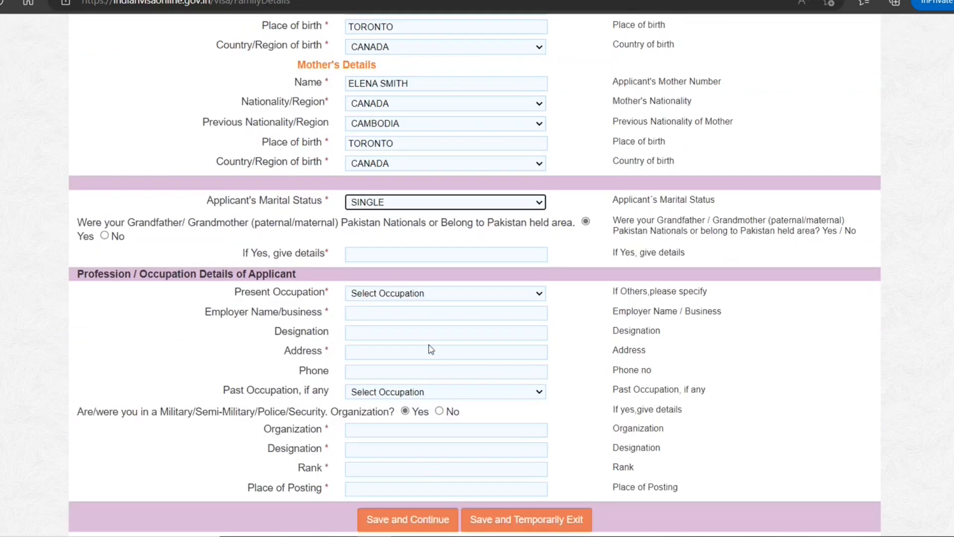
left_click(104, 235)
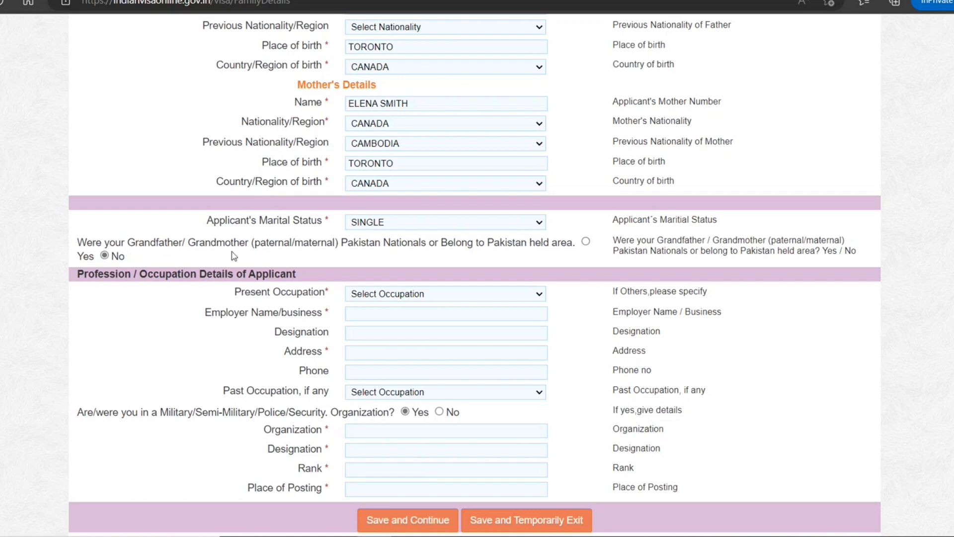
Set occupation UN-EMPLOYED, employer name and address NA, and answer No to military service.
left_click(399, 297)
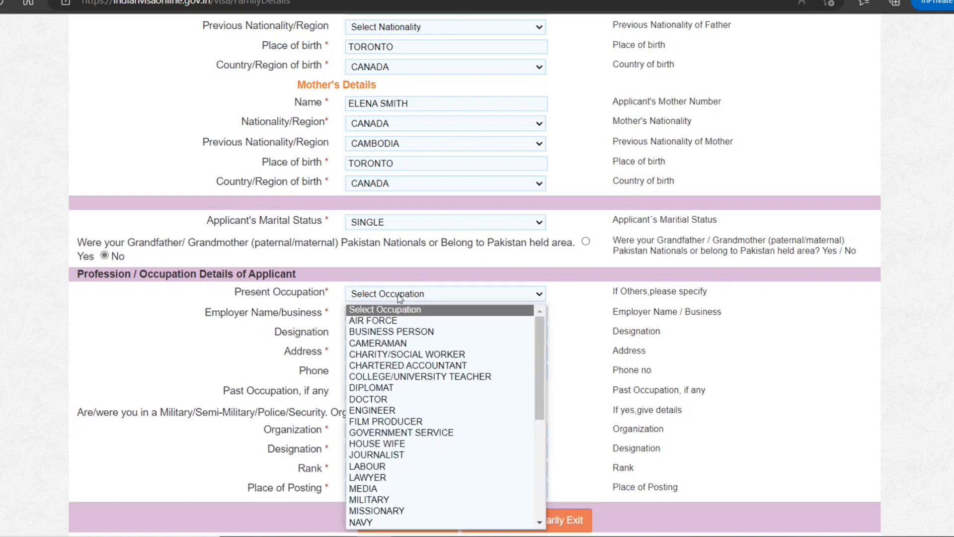
scroll(408, 382, "down", 2)
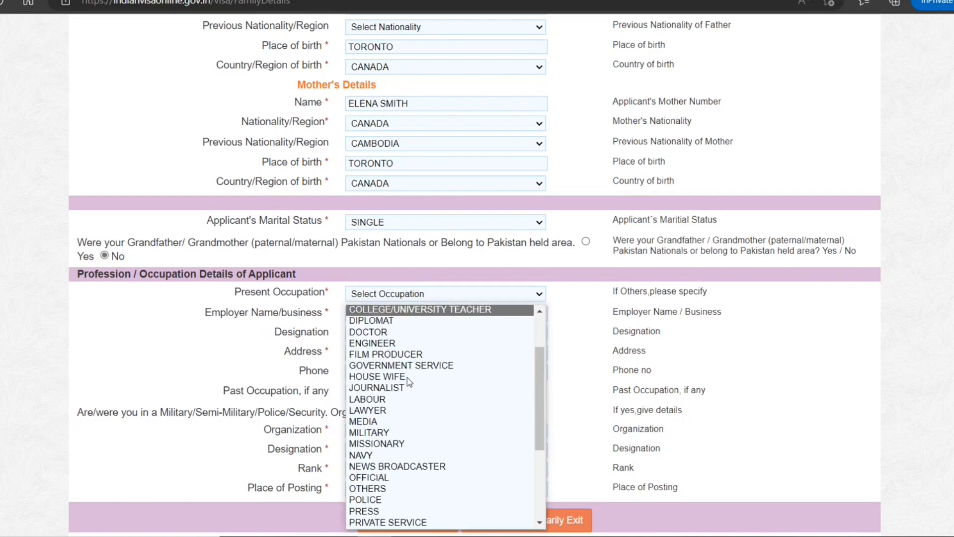
scroll(409, 382, "down", 5)
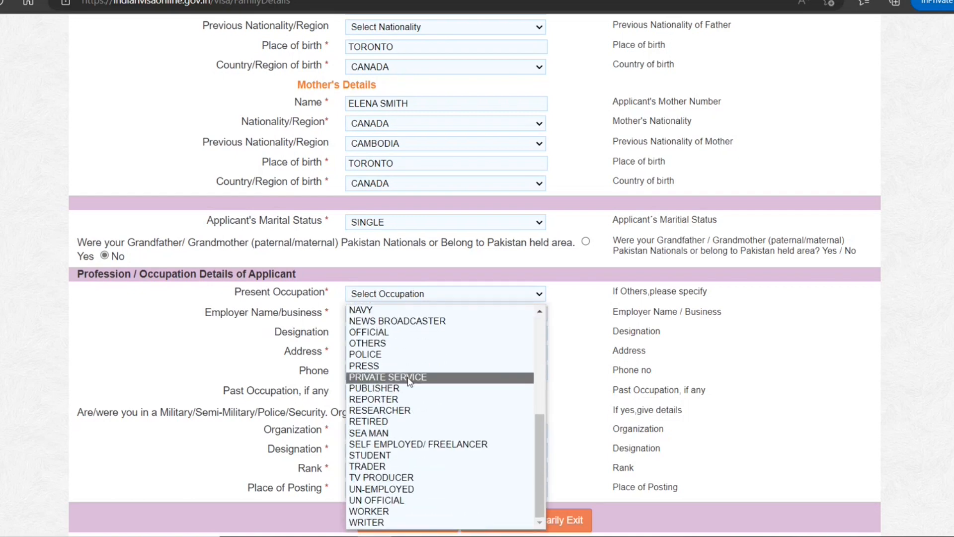
left_click(413, 488)
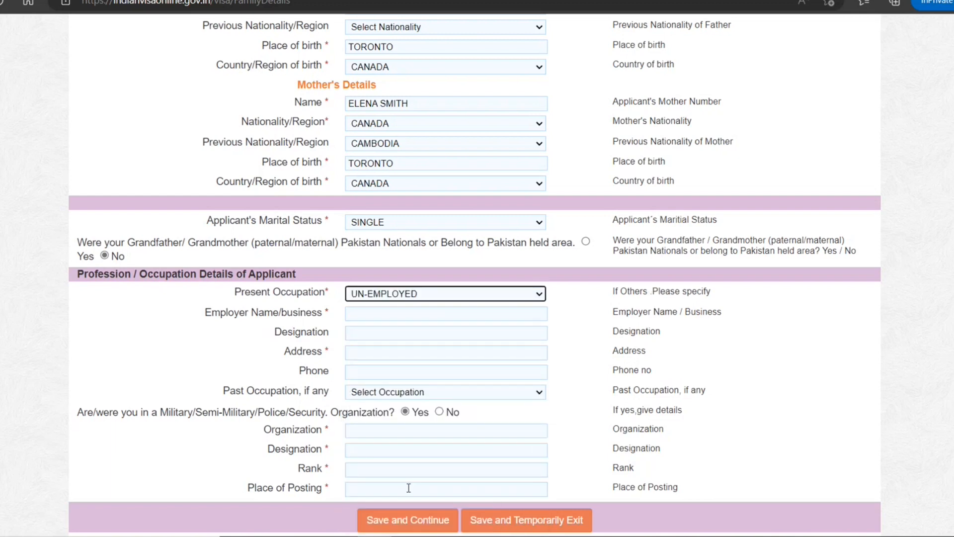
left_click(438, 314)
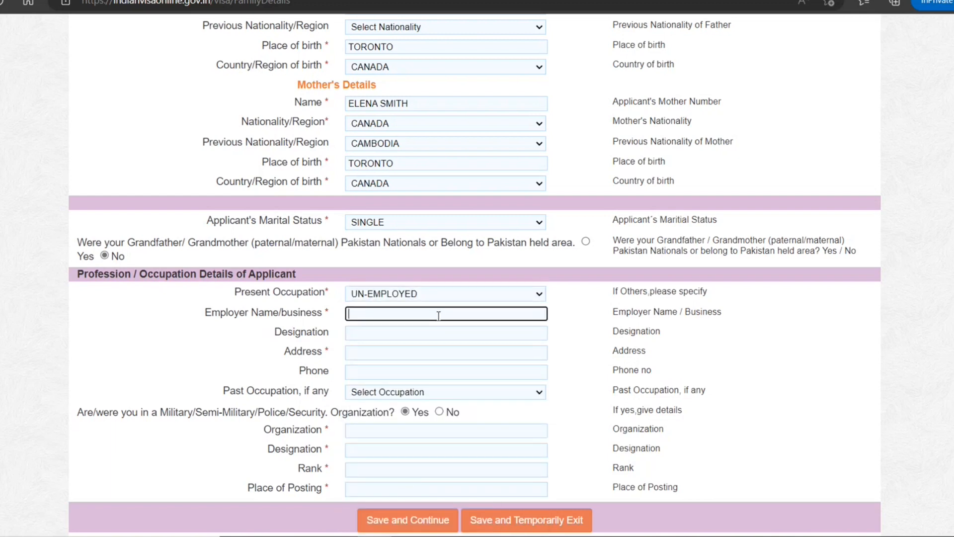
type("NA")
left_click(403, 357)
type("NA")
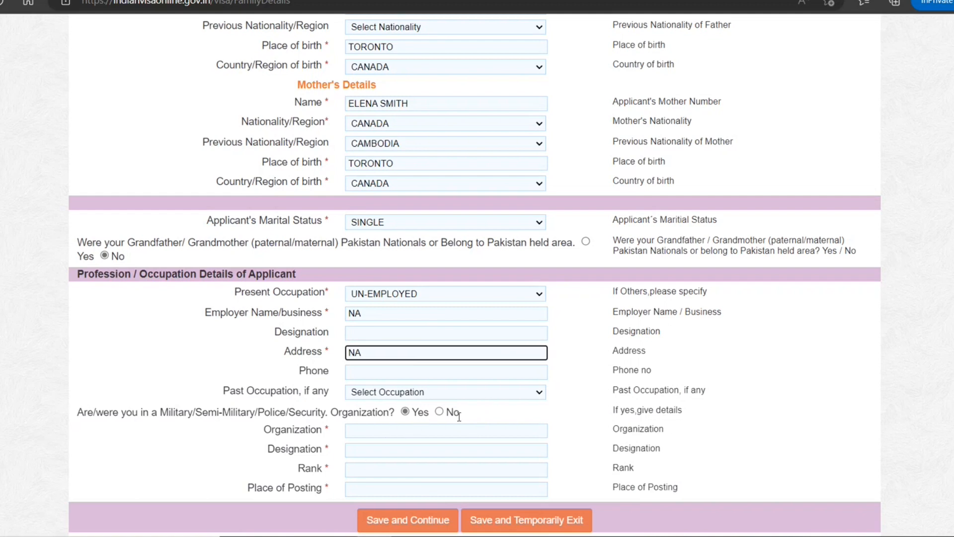
left_click(439, 412)
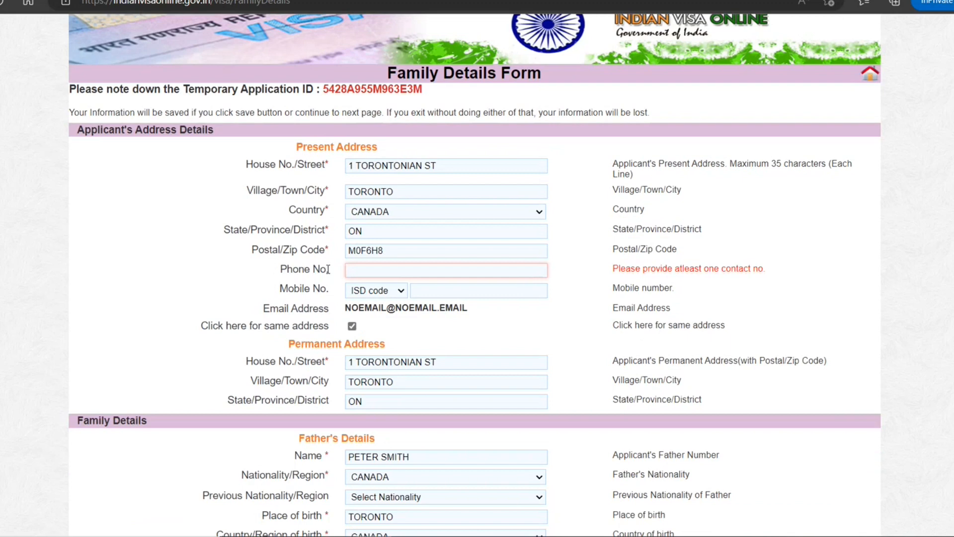
Enter a contact phone number in Family Details and save them to reach the Visa Details form.
left_click(413, 266)
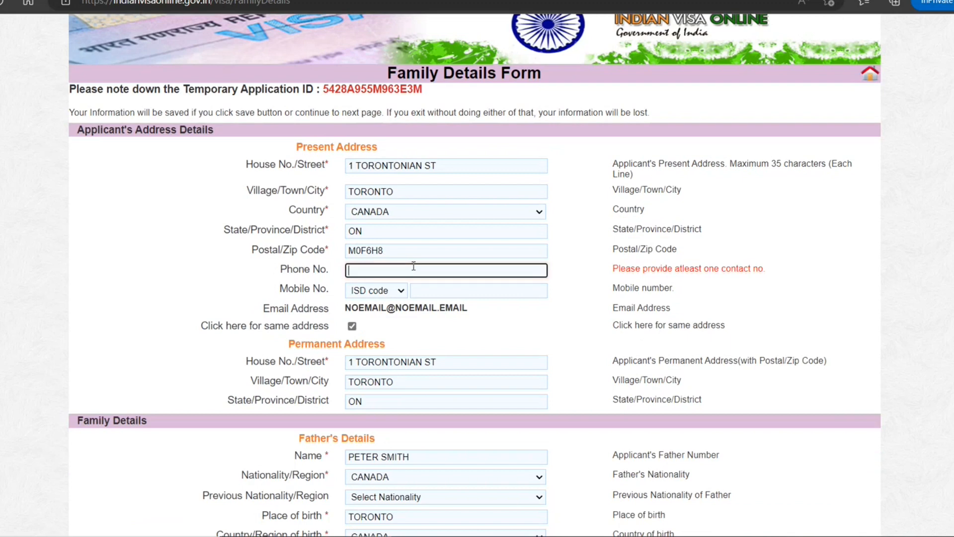
scroll(412, 311, "down", 8)
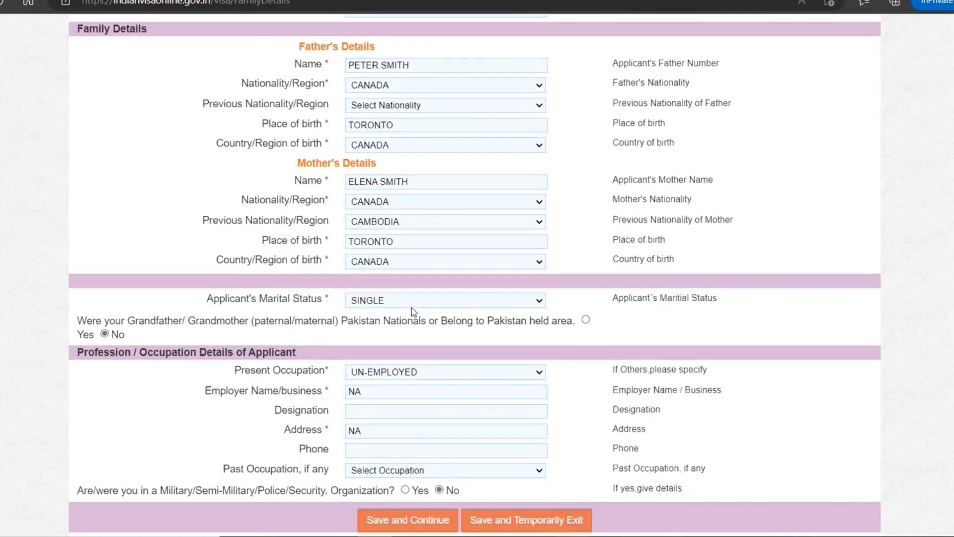
left_click(420, 521)
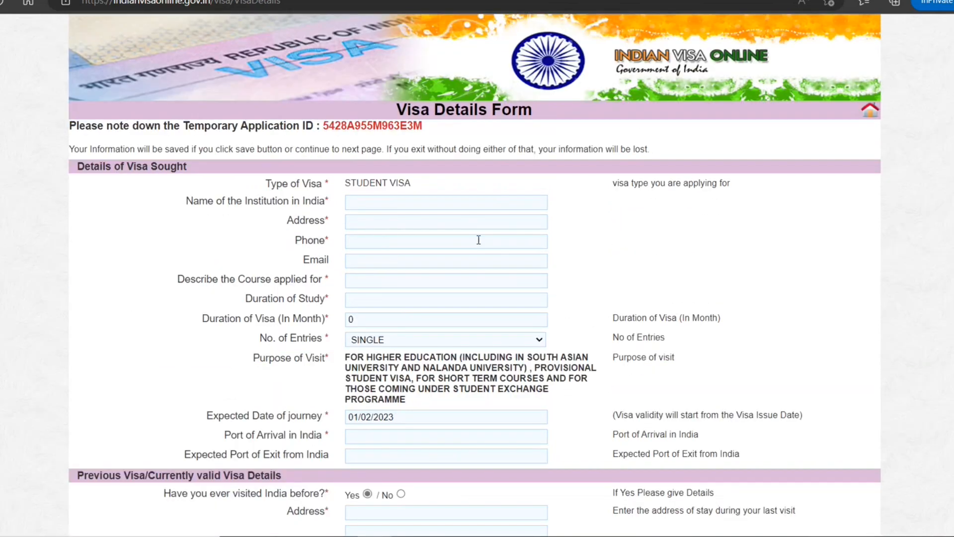
Enter the institution as 'Delhi IT College' with its street address and phone number.
scroll(476, 241, "down", 12)
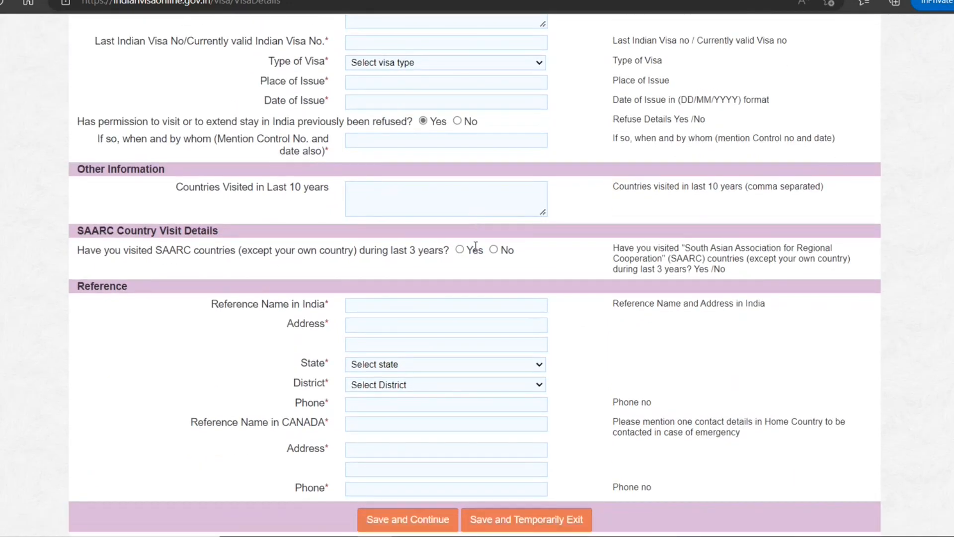
scroll(475, 246, "up", 12)
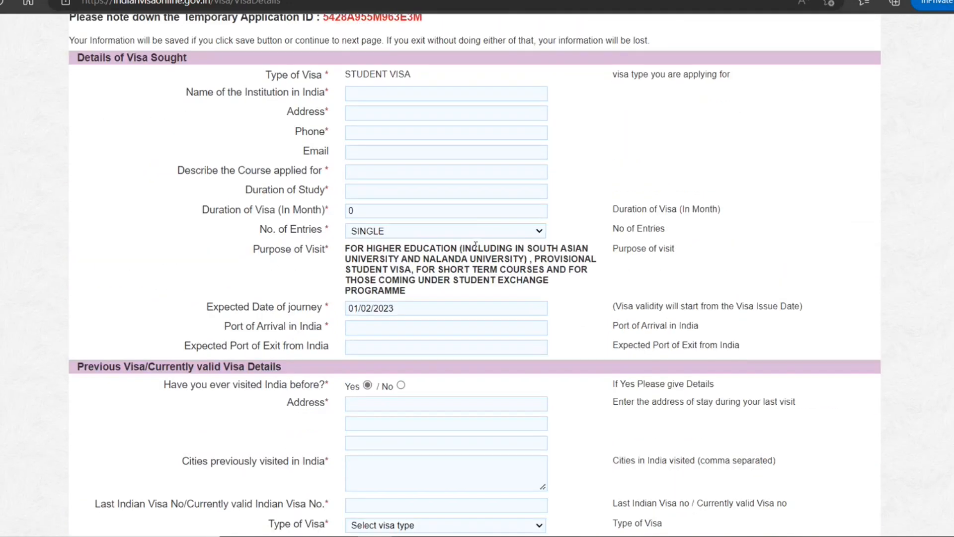
left_click(406, 210)
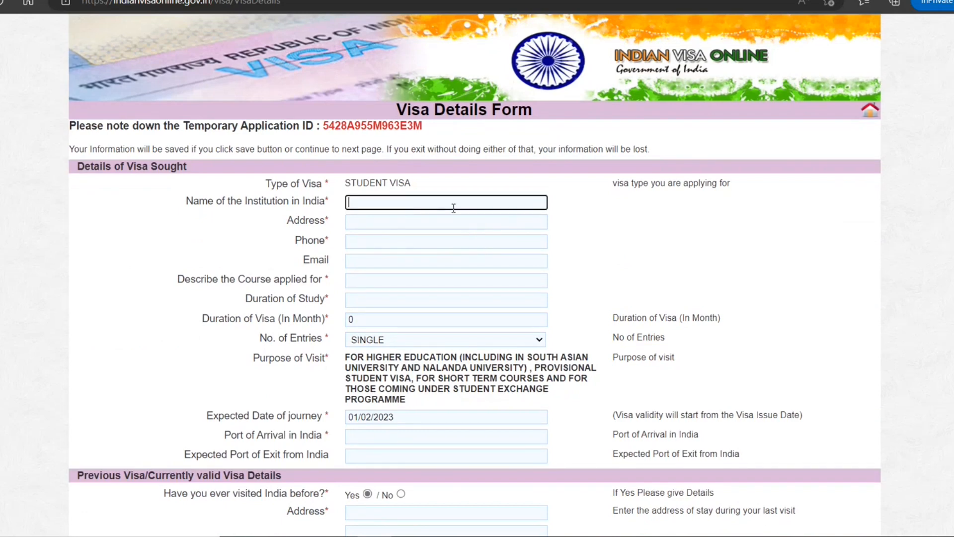
type("DElhi")
key("BackSpace")
key("BackSpace")
key("BackSpace")
key("BackSpace")
type("elhi IT College")
left_click(355, 221)
type("2")
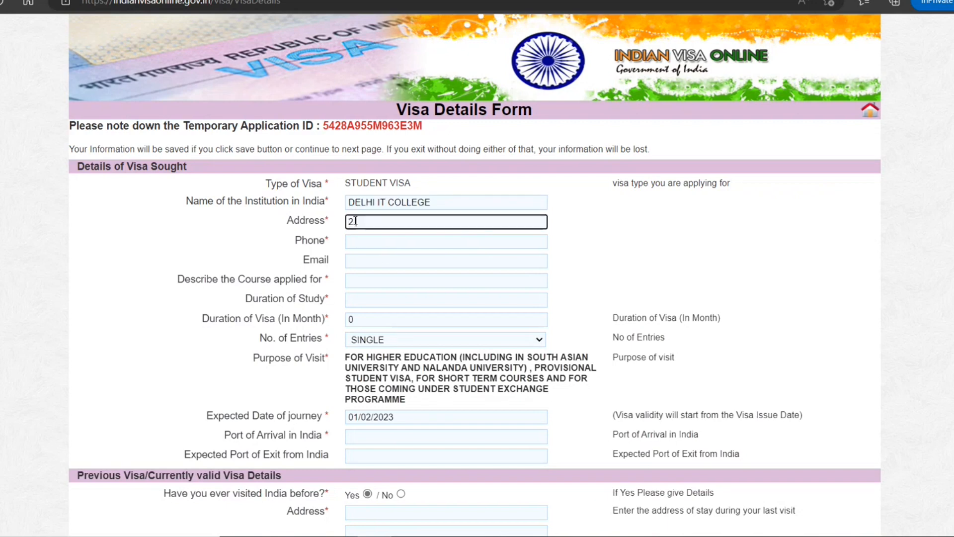
type(" New Delhi St")
left_click(389, 242)
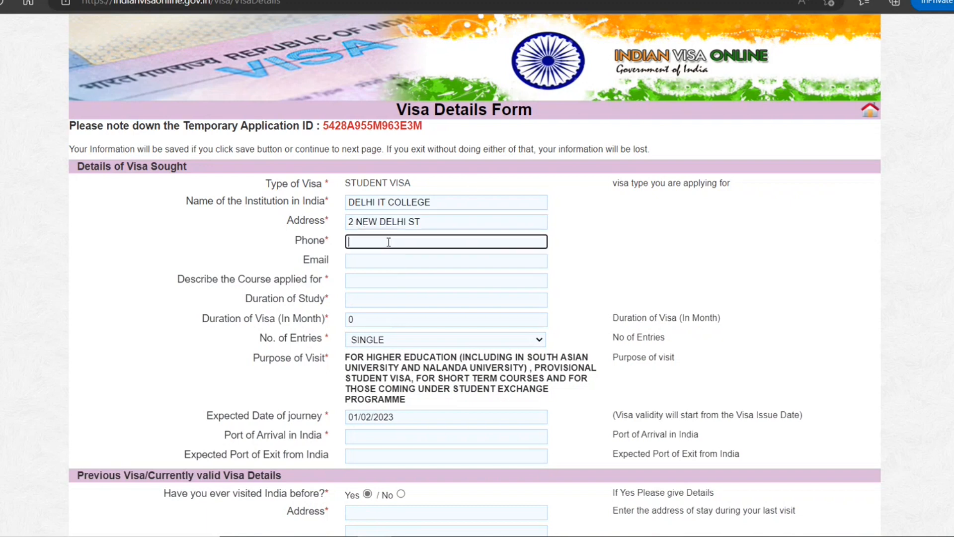
type("8989898888")
Set course to M Tech, study duration 2, visa duration 25 months, and MULTIPLE entries.
left_click(364, 284)
type("M Tech")
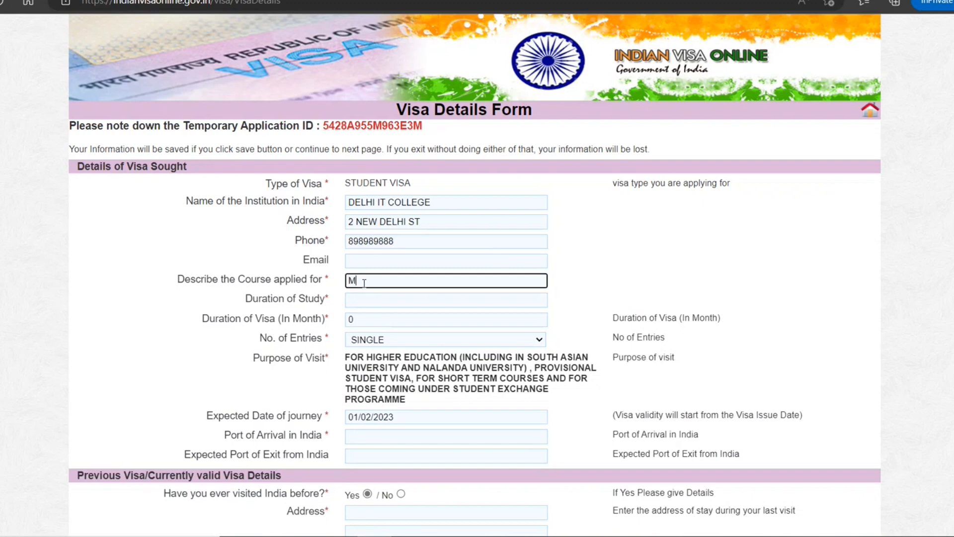
left_click(366, 304)
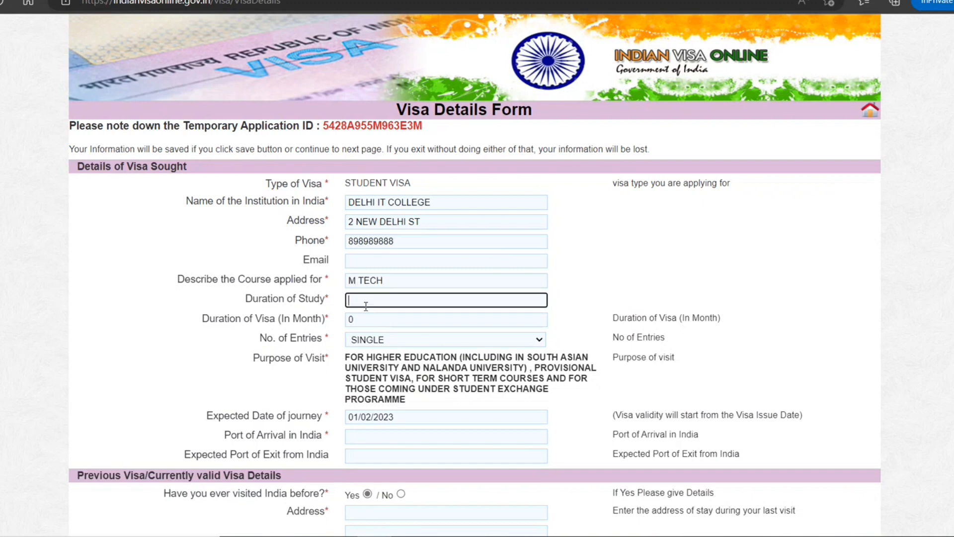
type("2")
left_click(386, 318)
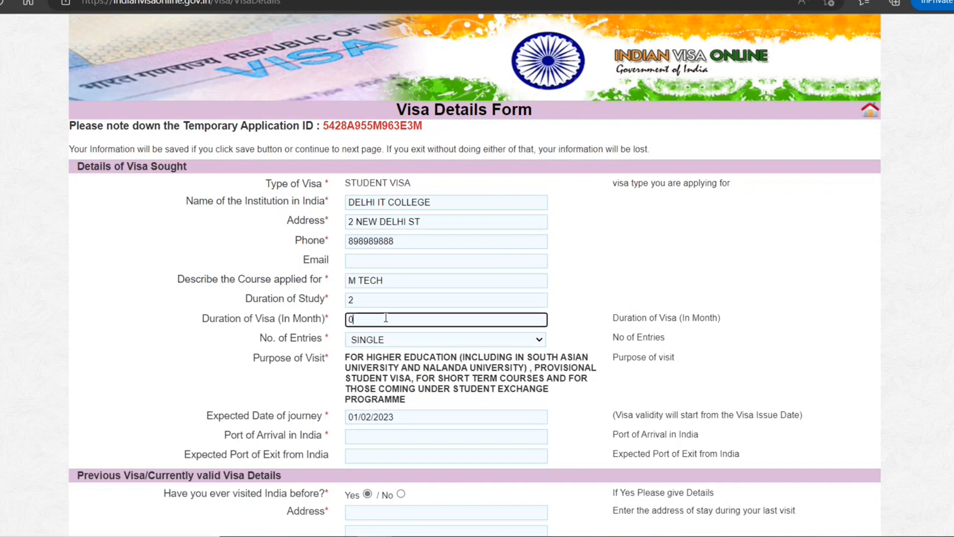
left_click_drag(387, 318, 323, 332)
type("25")
left_click(421, 343)
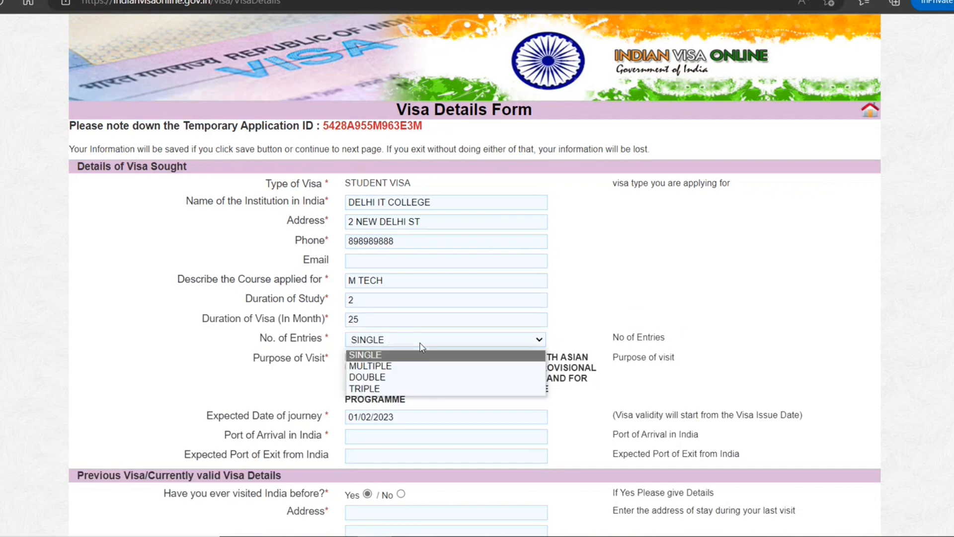
left_click(398, 368)
Set the arrival and exit ports to New Delhi and answer No to having visited India before.
scroll(524, 371, "down", 1)
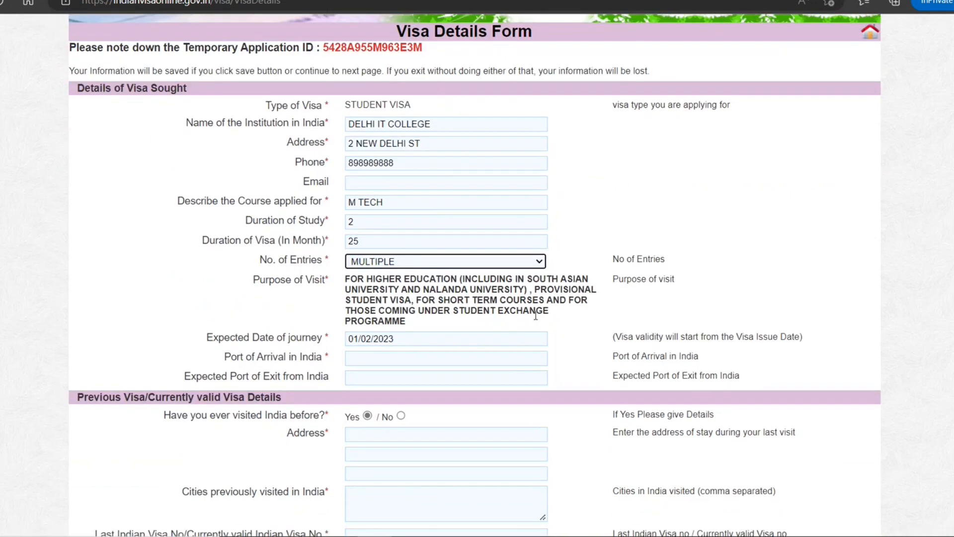
left_click(404, 359)
type("New")
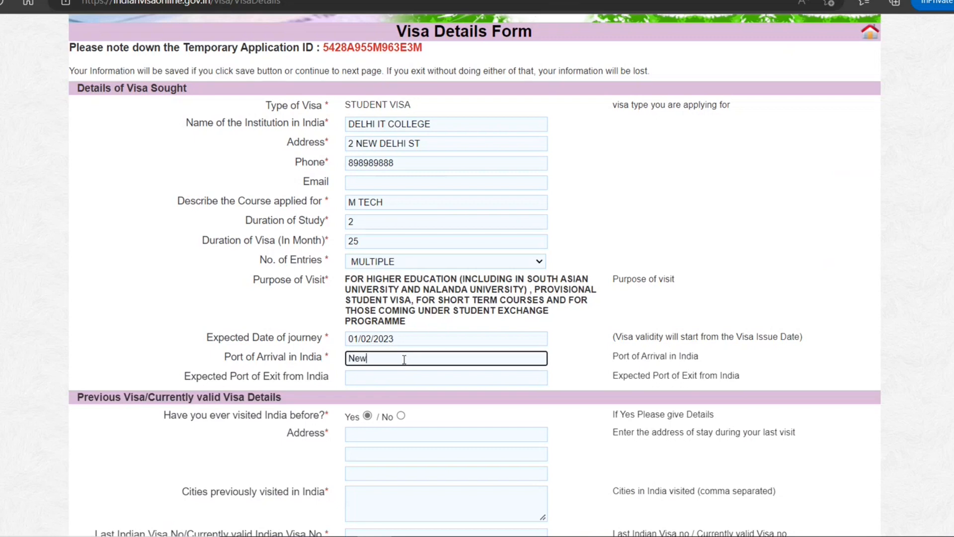
type(" Delhi")
left_click(390, 377)
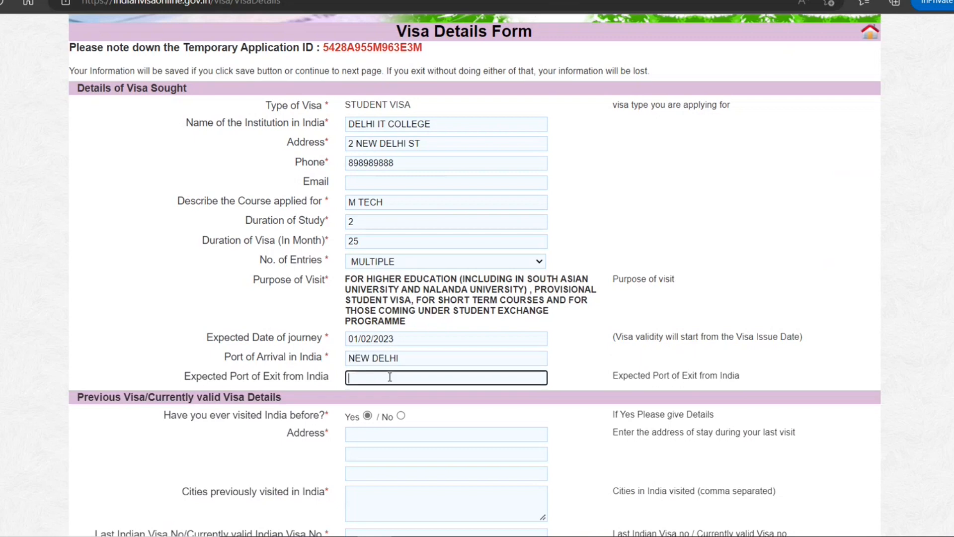
type("New Delhi")
left_click(401, 415)
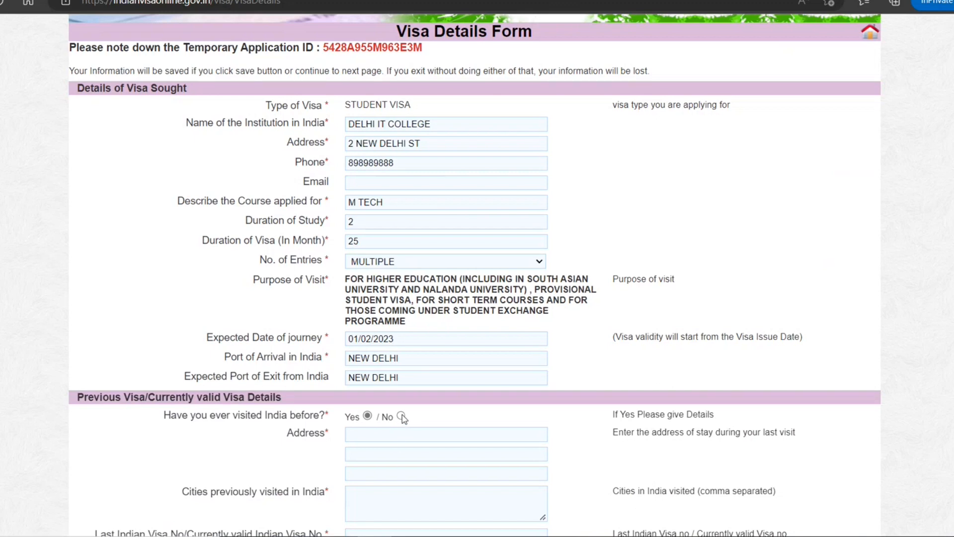
Answer No to previously refused permission and to visiting SAARC countries.
scroll(470, 417, "down", 3)
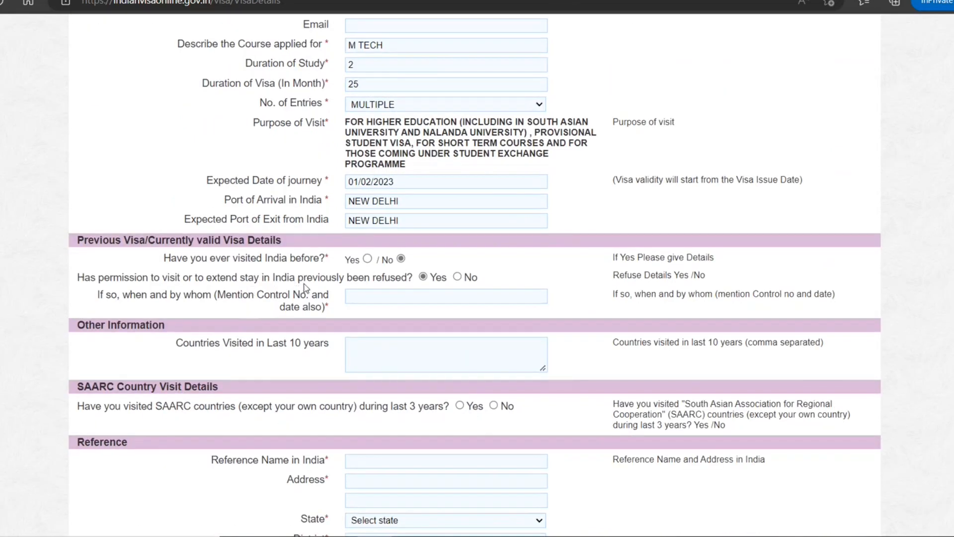
left_click(457, 277)
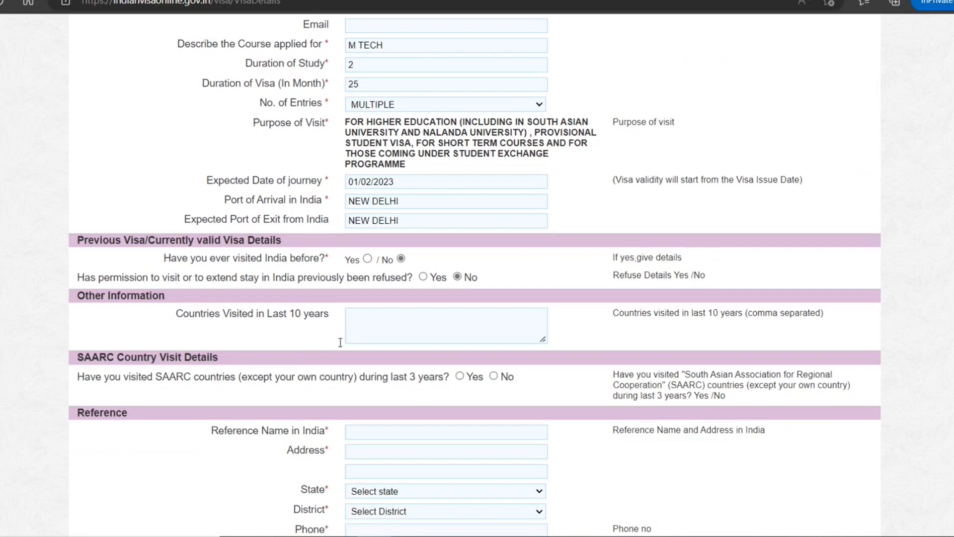
scroll(315, 388, "down", 1)
scroll(315, 389, "down", 2)
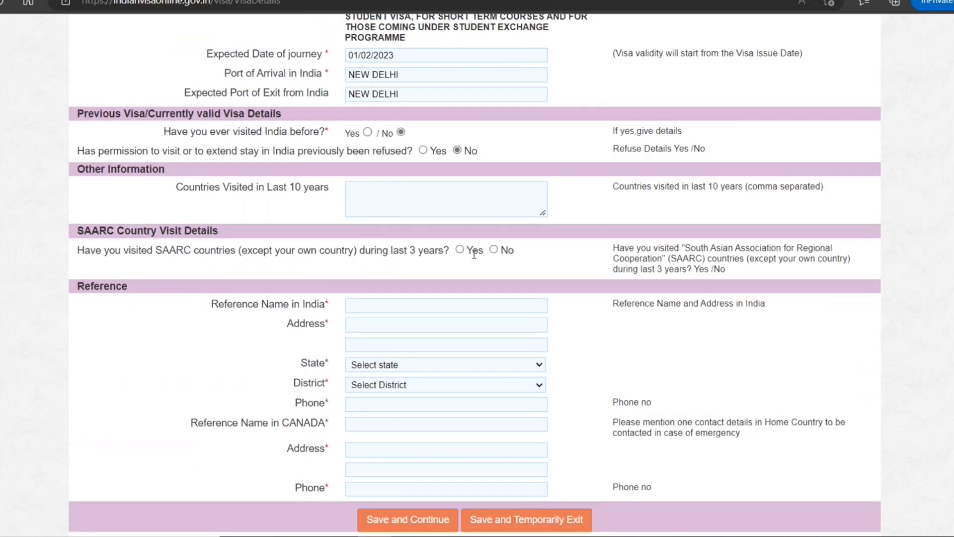
left_click(493, 250)
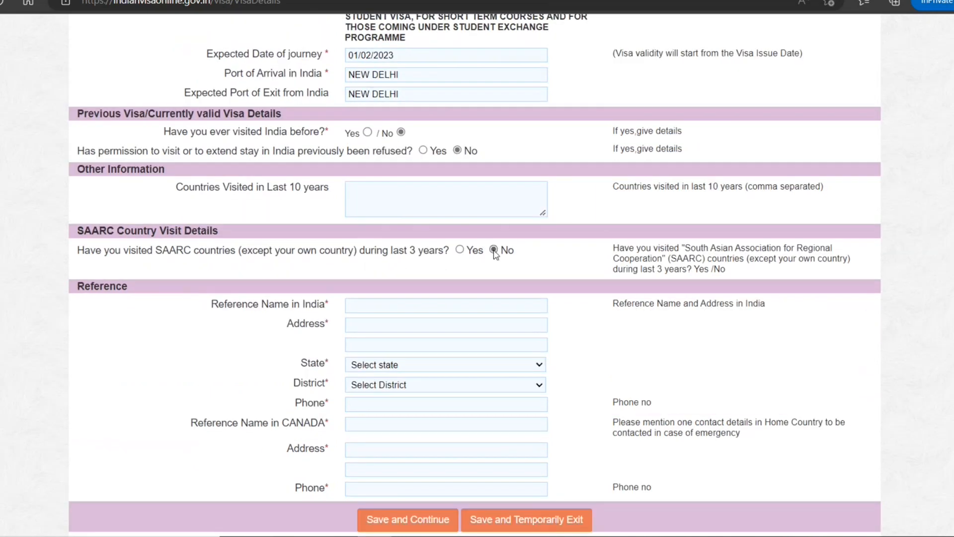
Fill in the India reference's name, address and phone, with state and district set to DELHI.
left_click(360, 309)
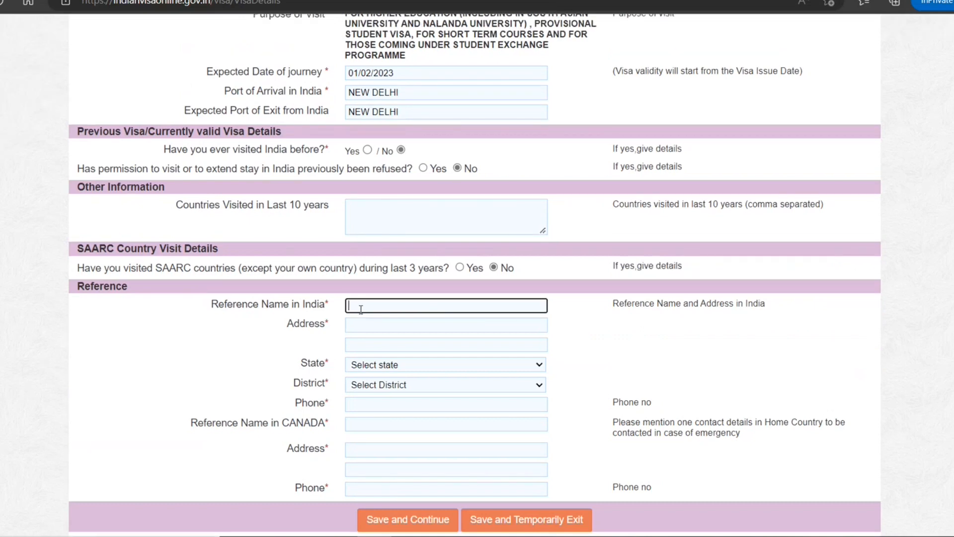
type("Mr Smith")
key("Tab")
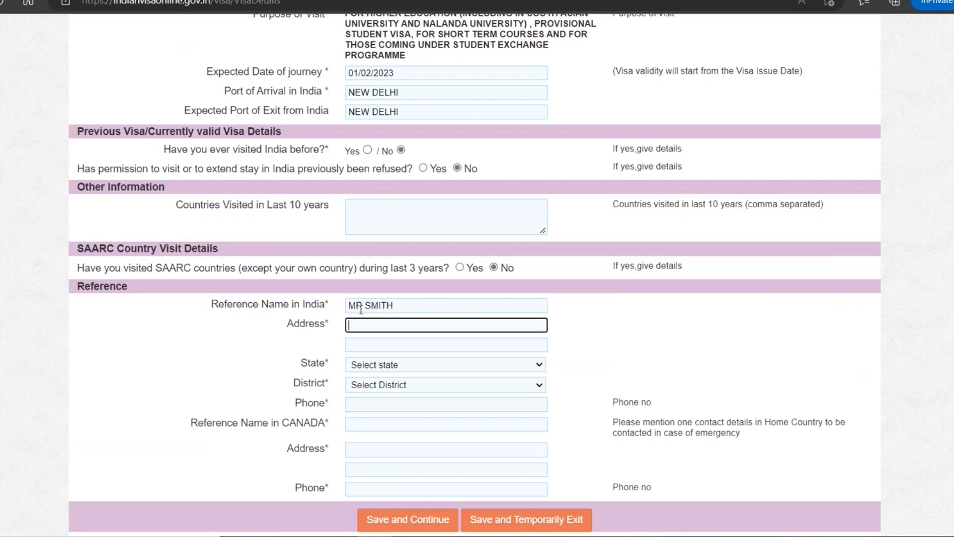
type("1 New Delhi Syr")
key("BackSpace")
key("BackSpace")
type("t")
key("Tab")
key("Tab")
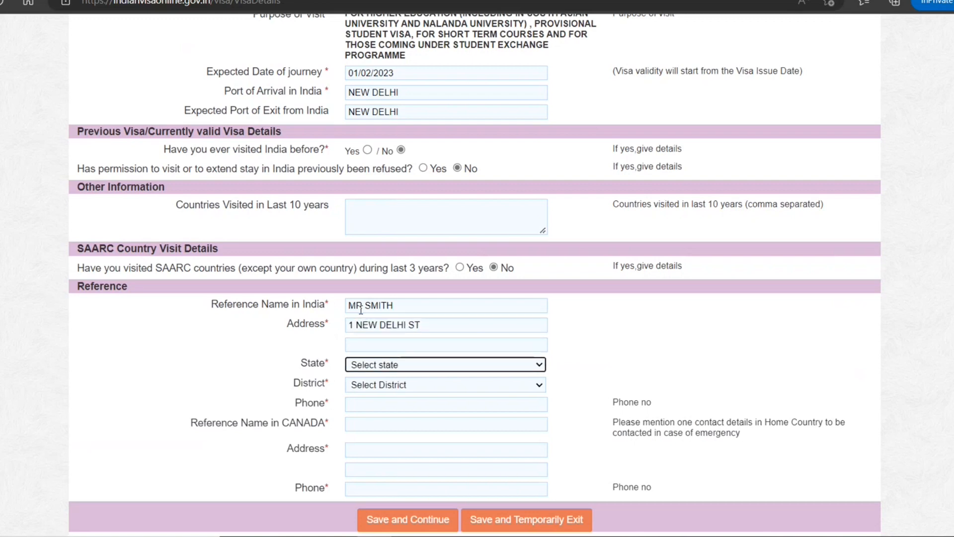
key("d")
key("d")
key("d")
key("Tab")
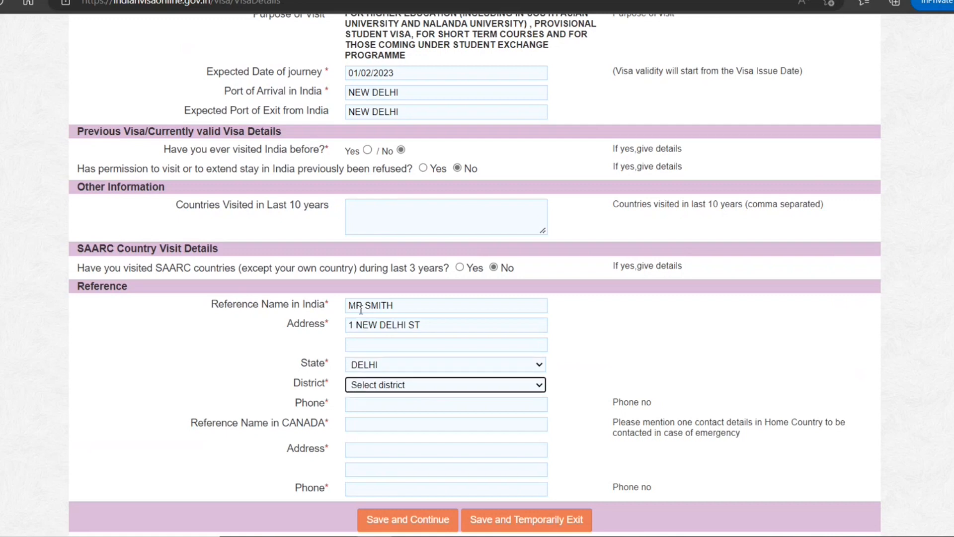
key("d")
key("Tab")
type("898989898")
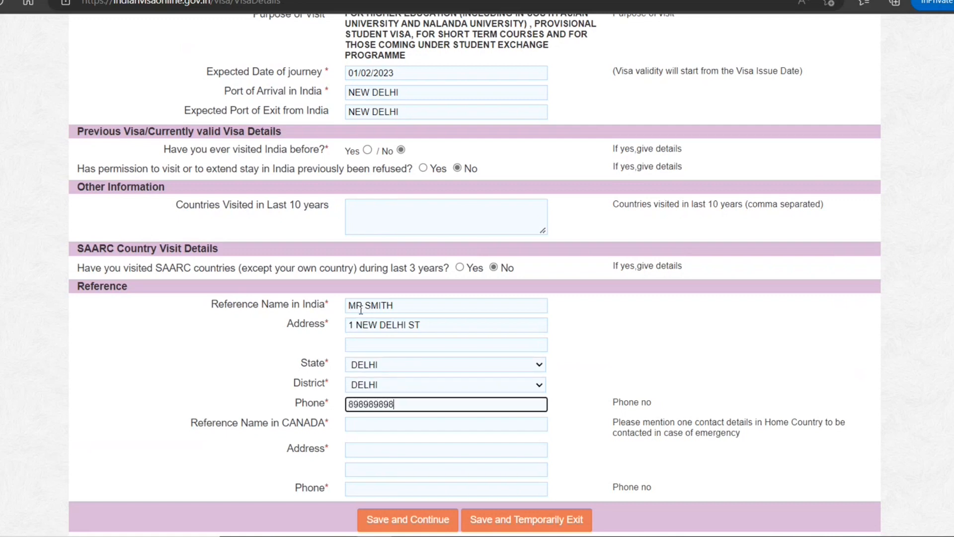
Fill in the Canada reference's name, address and phone, then save the visa details.
key("Tab")
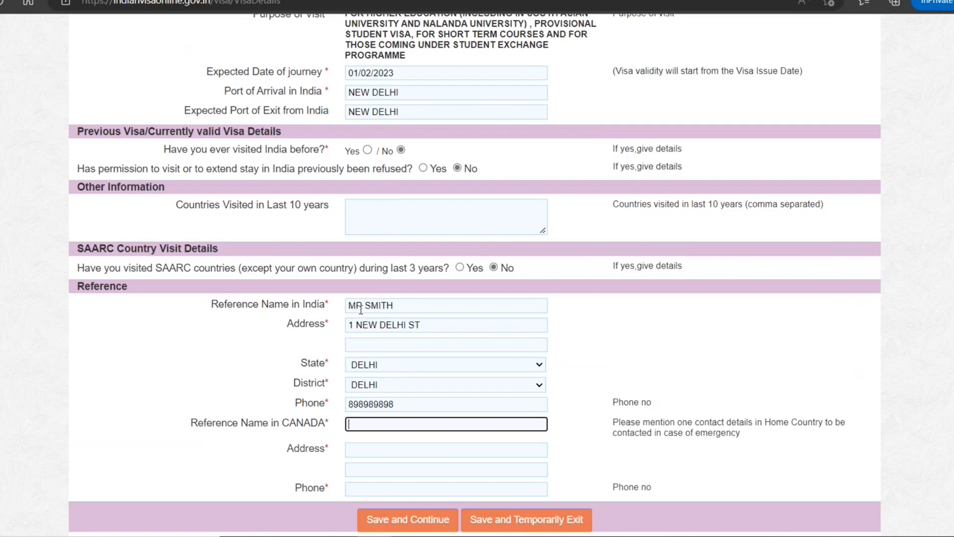
key("Tab")
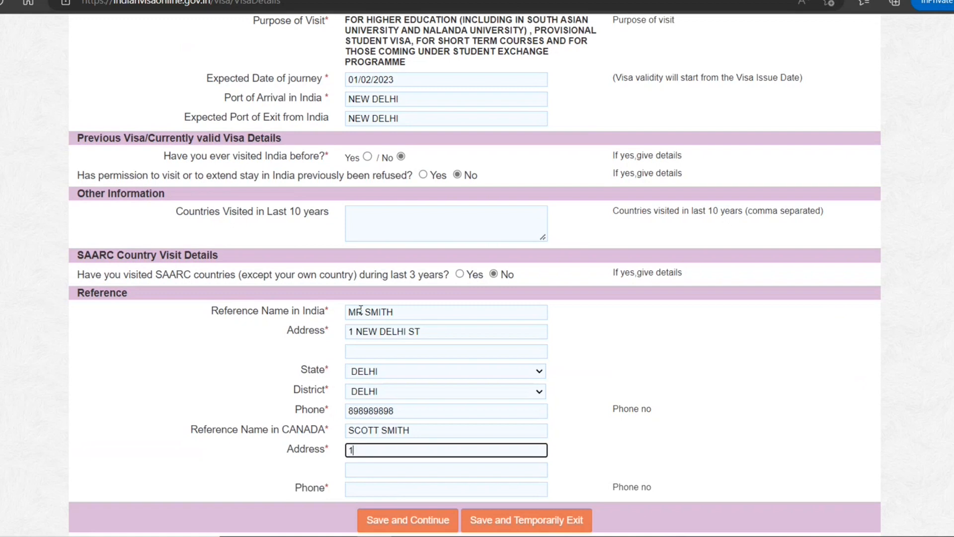
key("Tab")
key("Tab")
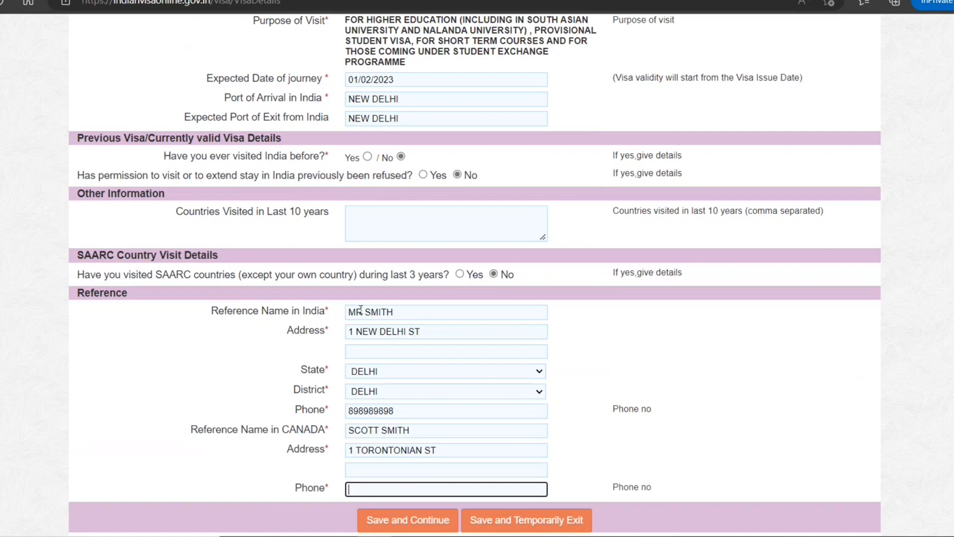
type("67676676676")
left_click(433, 519)
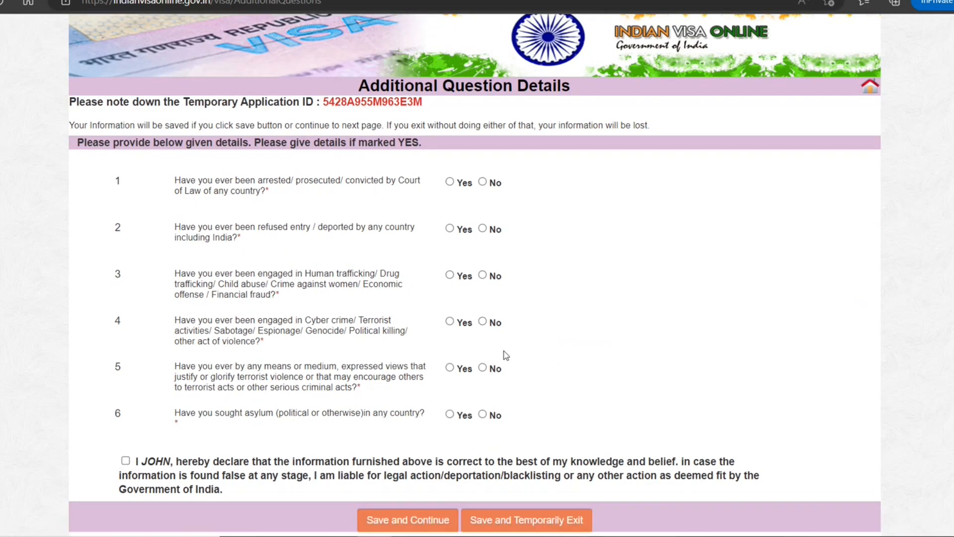
Answer No to questions on arrests, refused entry, trafficking, violent views and asylum.
left_click(483, 182)
left_click(483, 229)
left_click(483, 275)
left_click(483, 368)
left_click(482, 414)
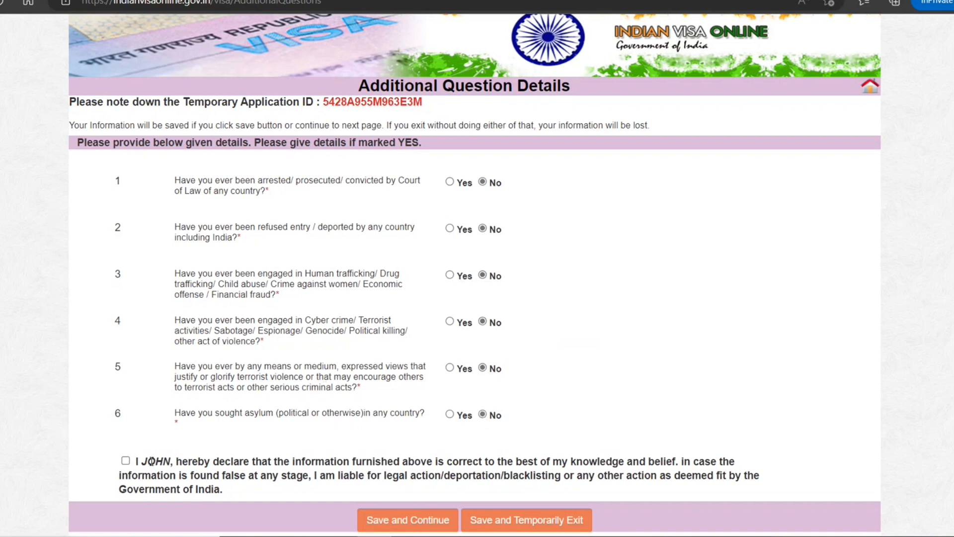